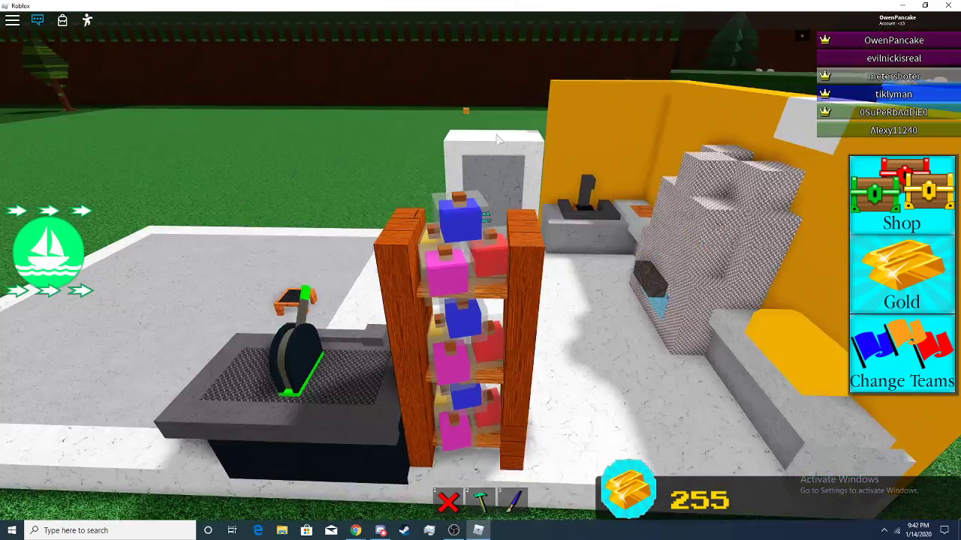
Step: Walk around the base past the lever sign and fireplace, ending beside the white fridge
key("w")
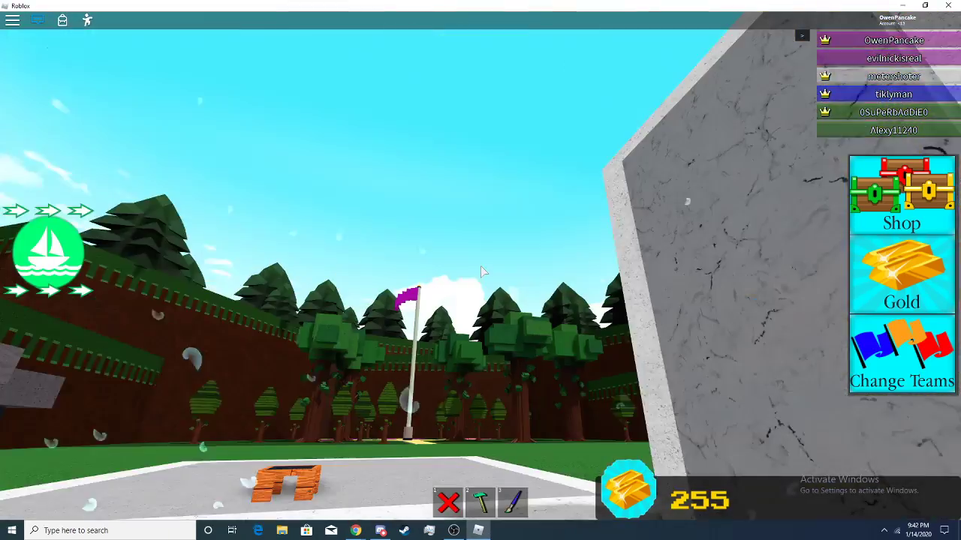
key("w")
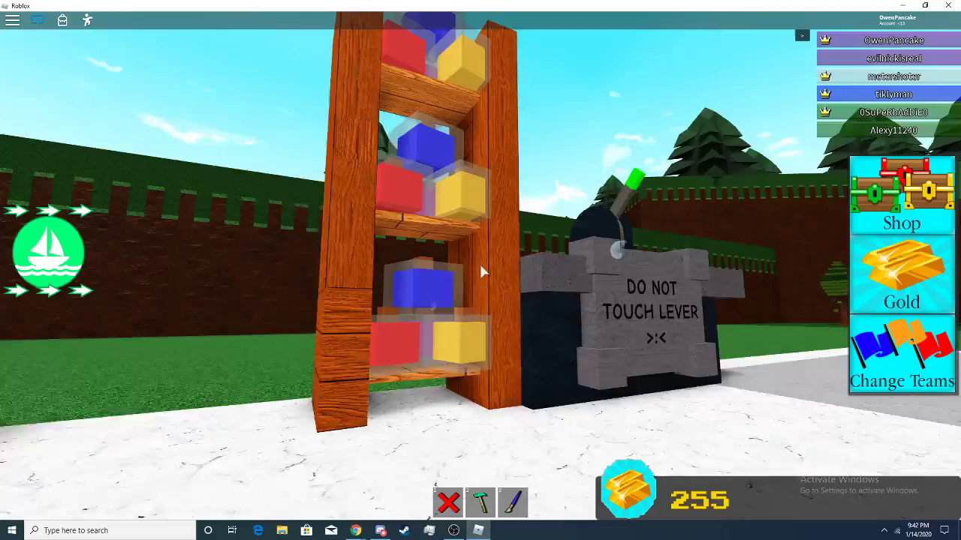
key("w")
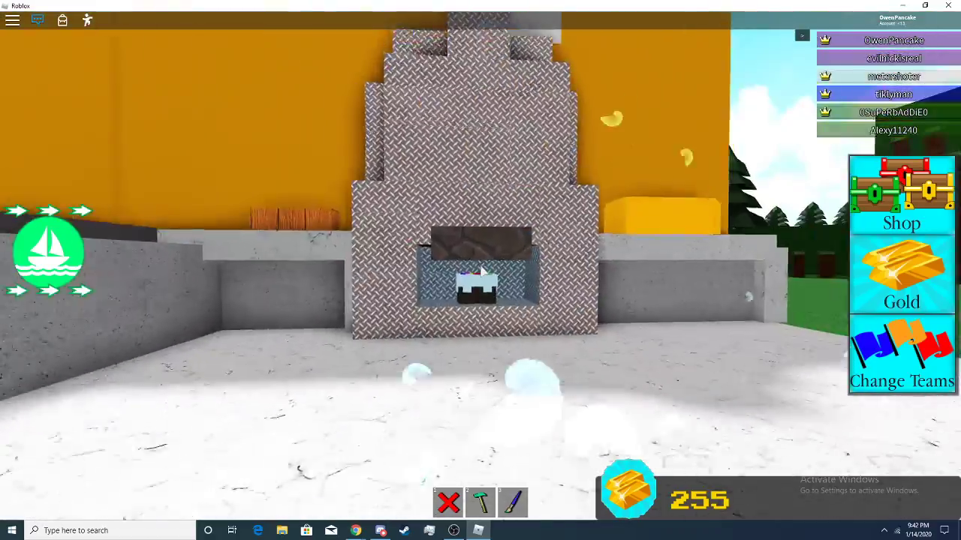
key("w")
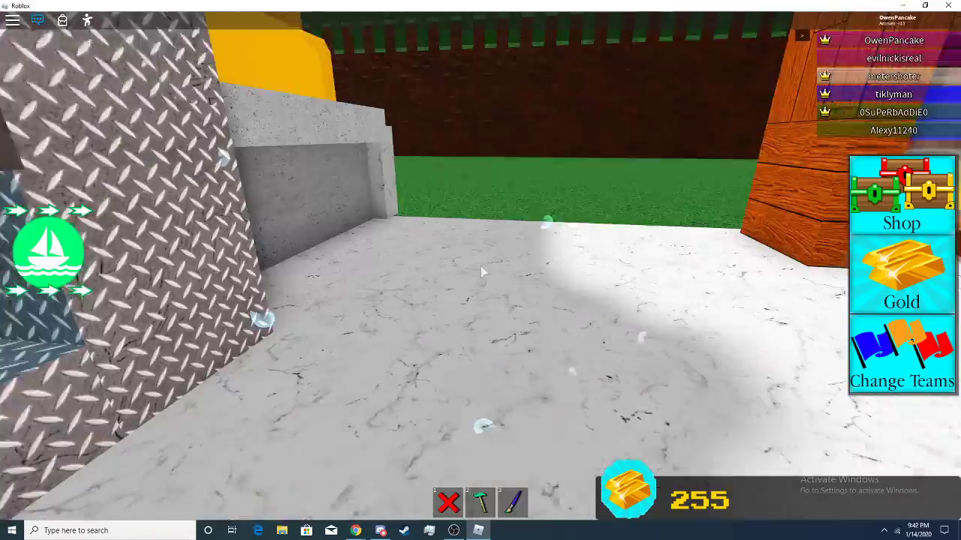
key("w")
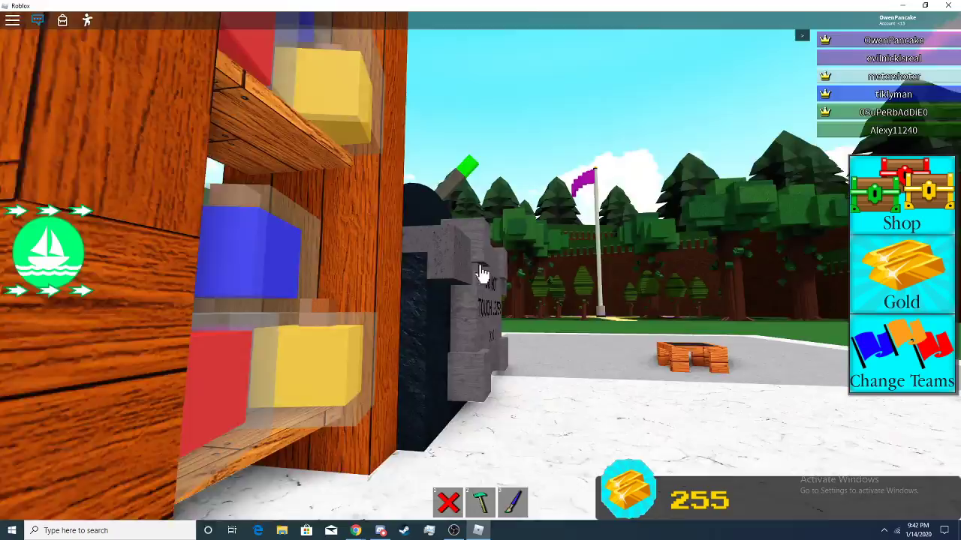
key("w")
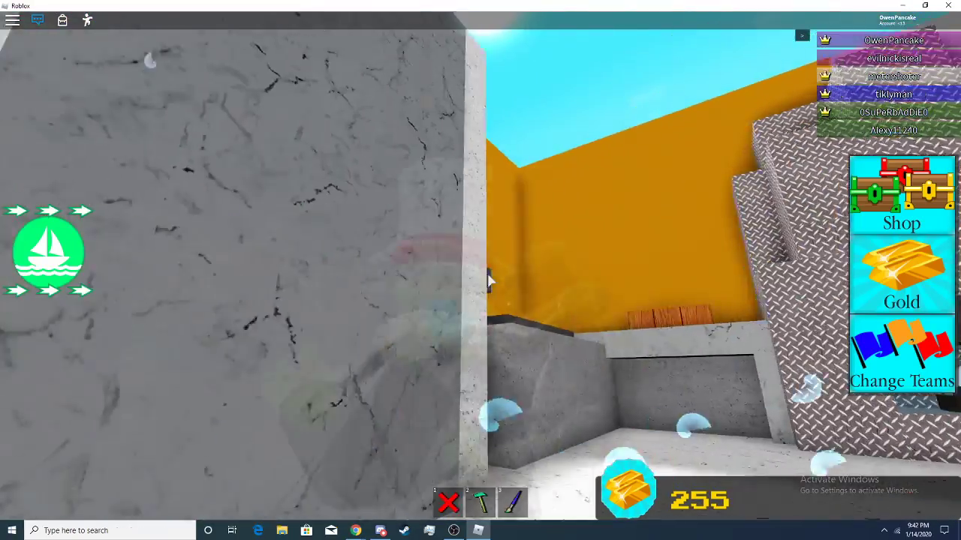
scroll(482, 272, "down", 5)
key("w")
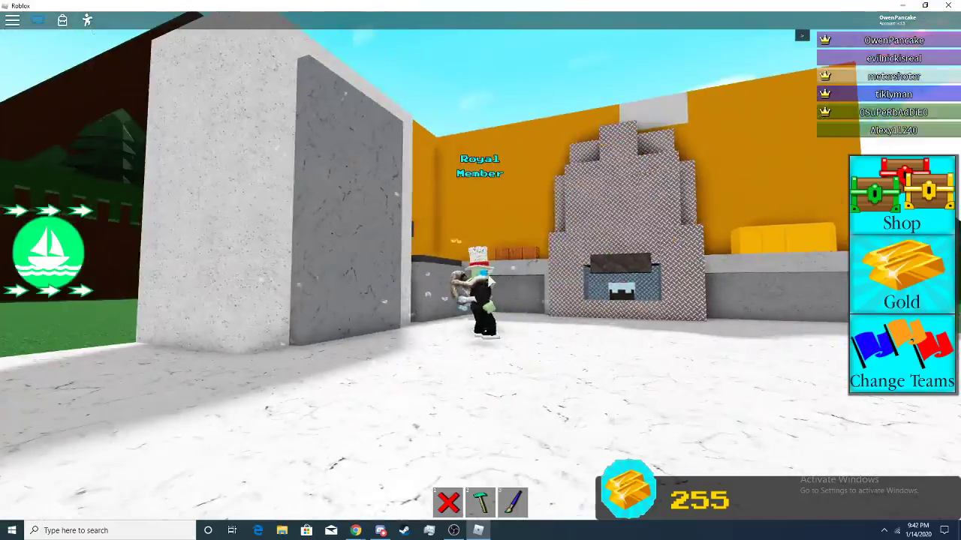
key("w")
key("w")
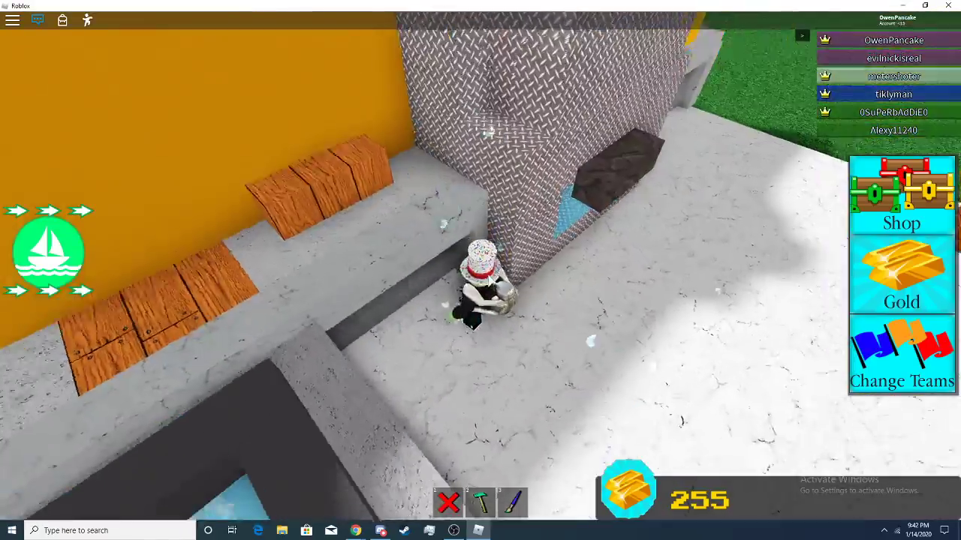
key("space")
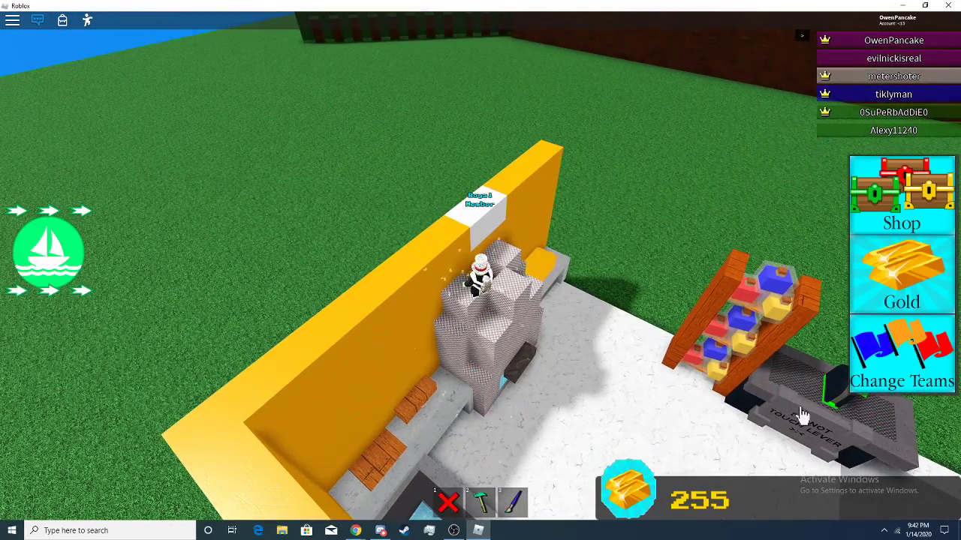
scroll(480, 270, "up", 5)
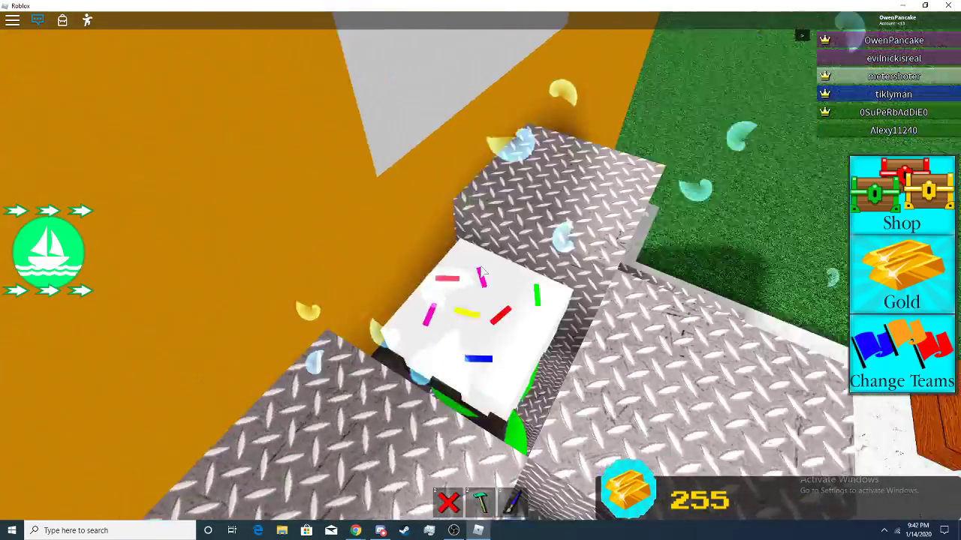
scroll(479, 262, "down", 5)
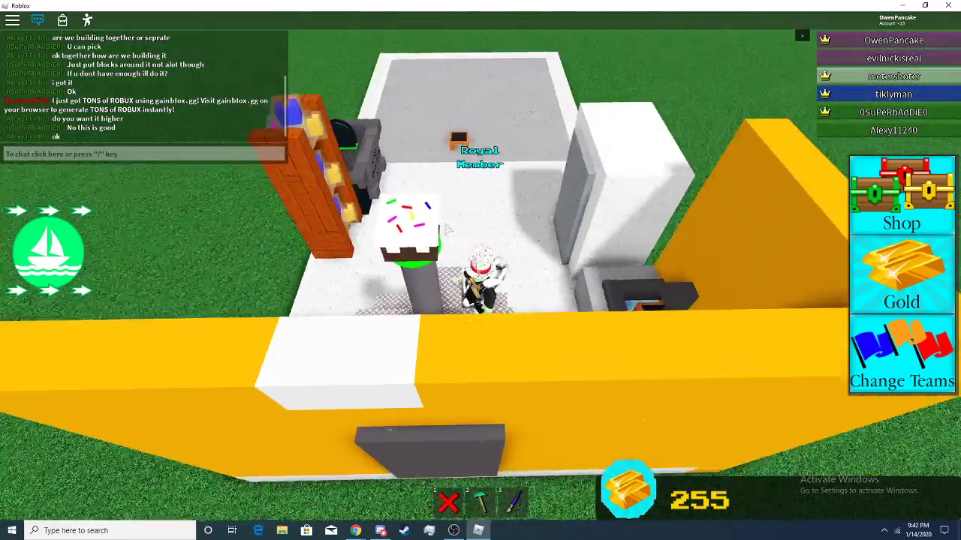
scroll(480, 270, "up", 5)
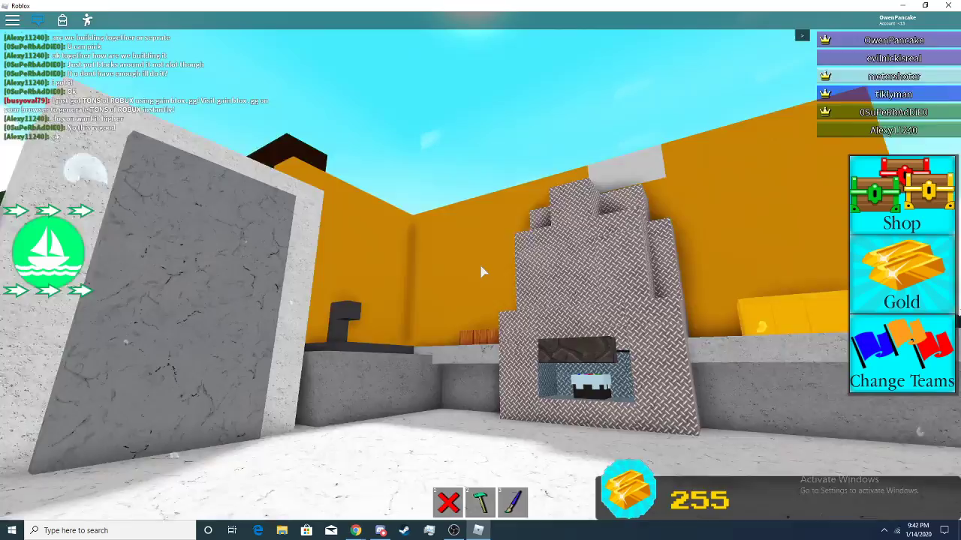
scroll(479, 262, "down", 3)
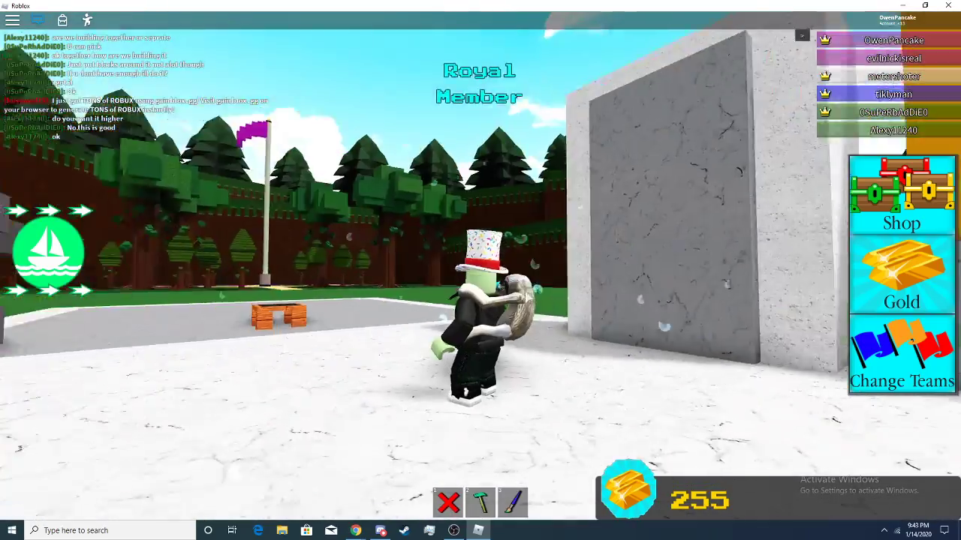
key("w")
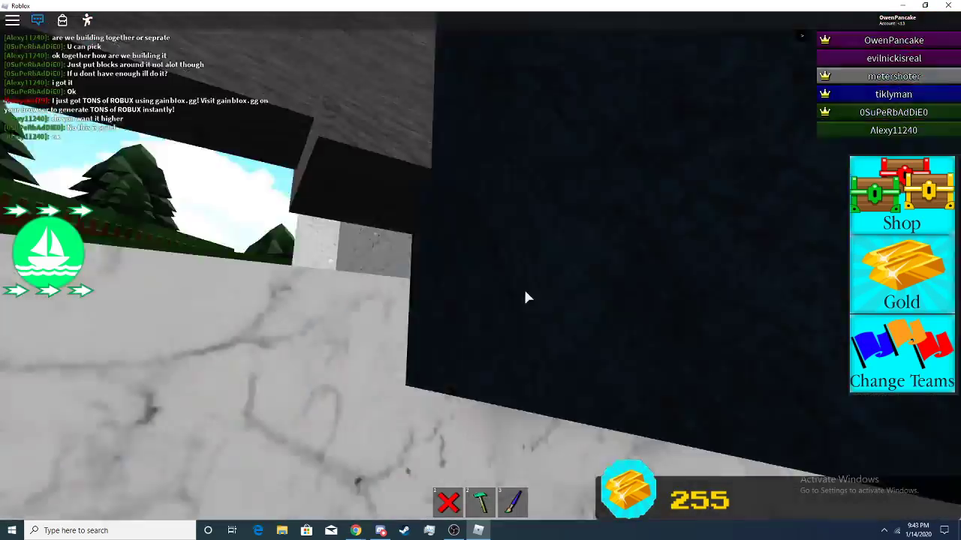
left_click_drag(525, 298, 574, 246)
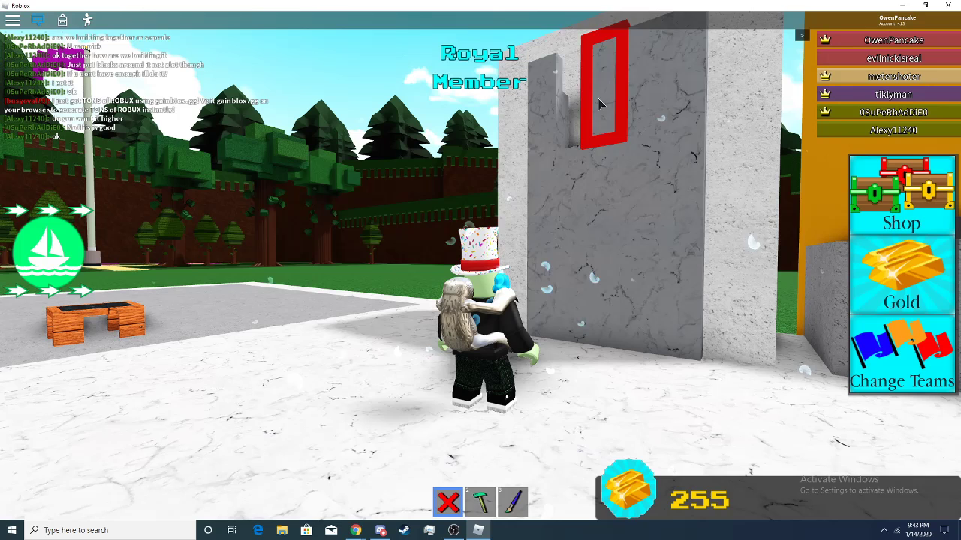
Step: Delete two blocks from the white fridge's front wall
left_click(662, 158)
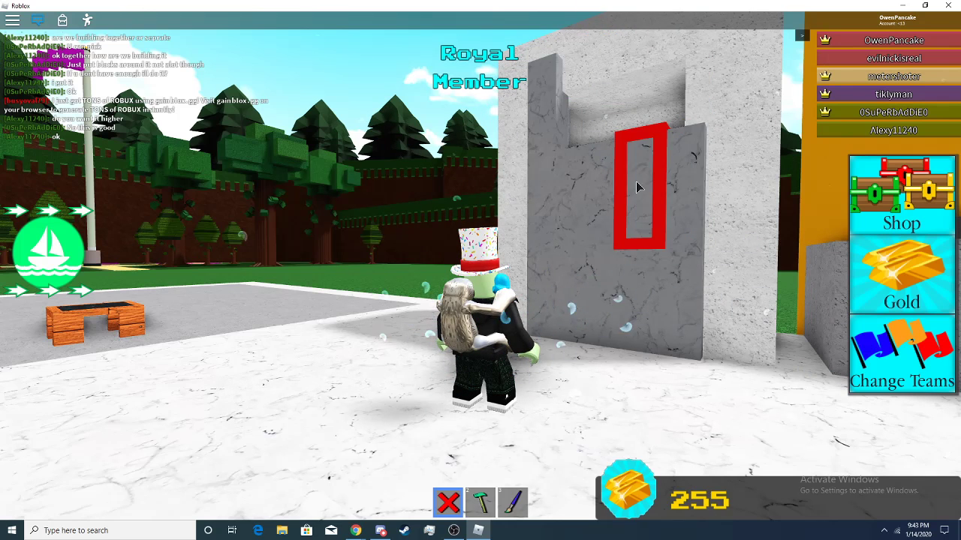
left_click(606, 195)
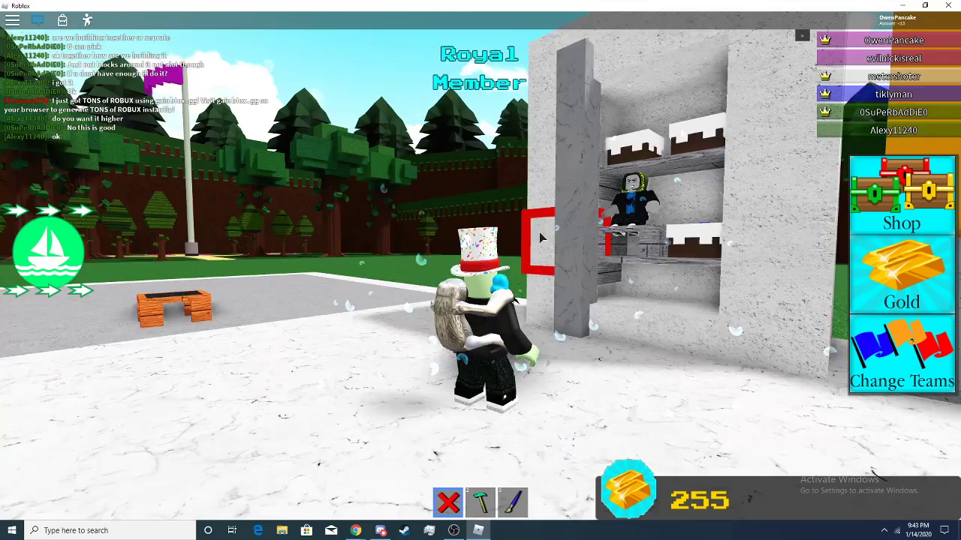
left_click_drag(670, 278, 482, 272)
scroll(482, 272, "up", 1)
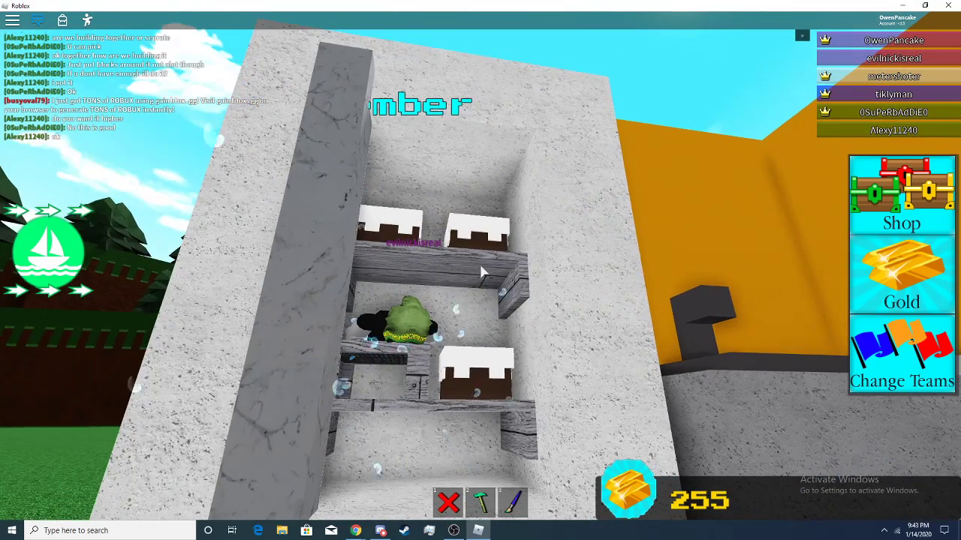
Step: Step the avatar into the fridge opening to view the shelves inside
key("s")
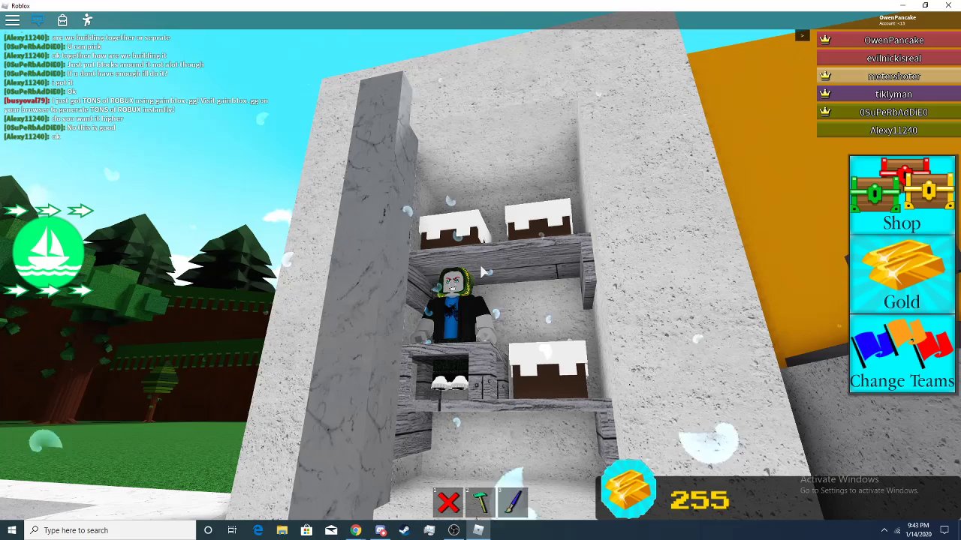
left_click_drag(483, 272, 483, 271)
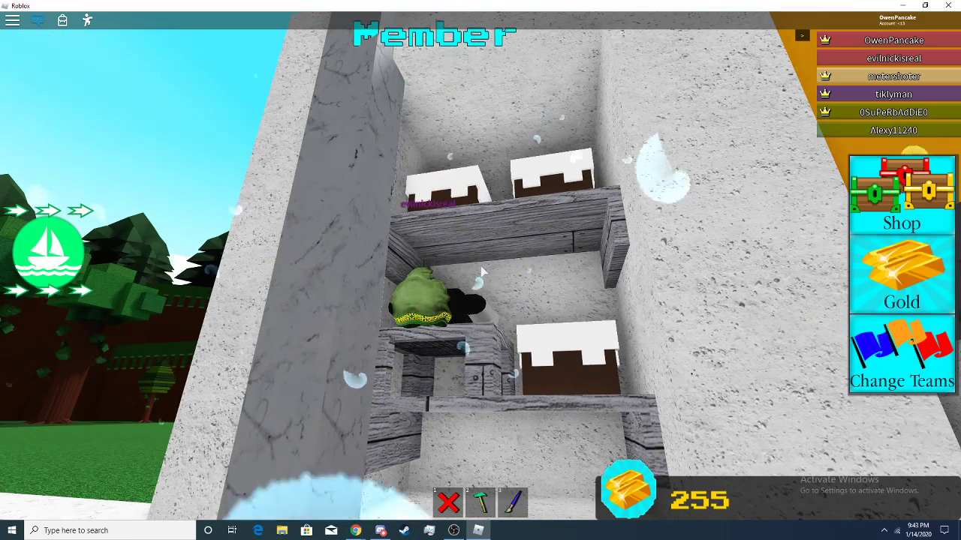
key("w")
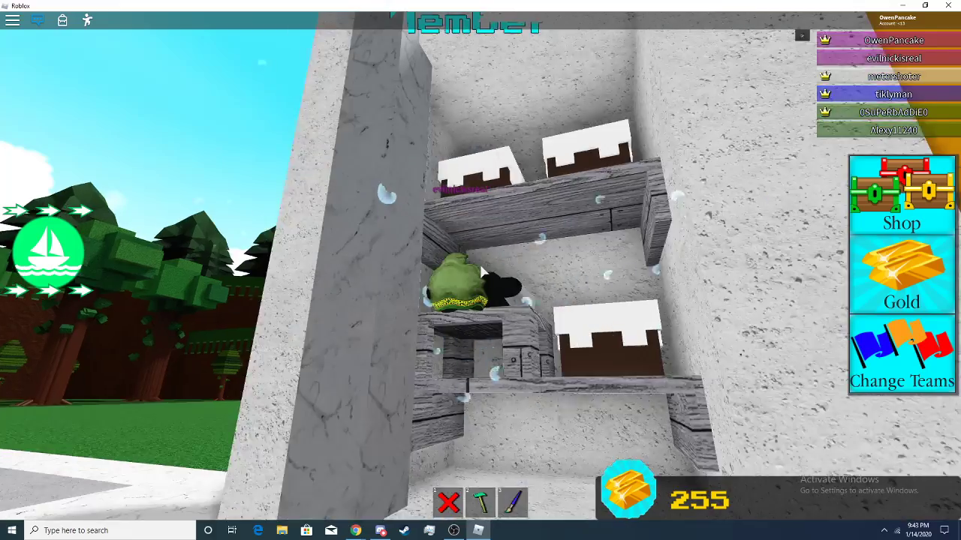
key("w")
left_click_drag(483, 272, 480, 270)
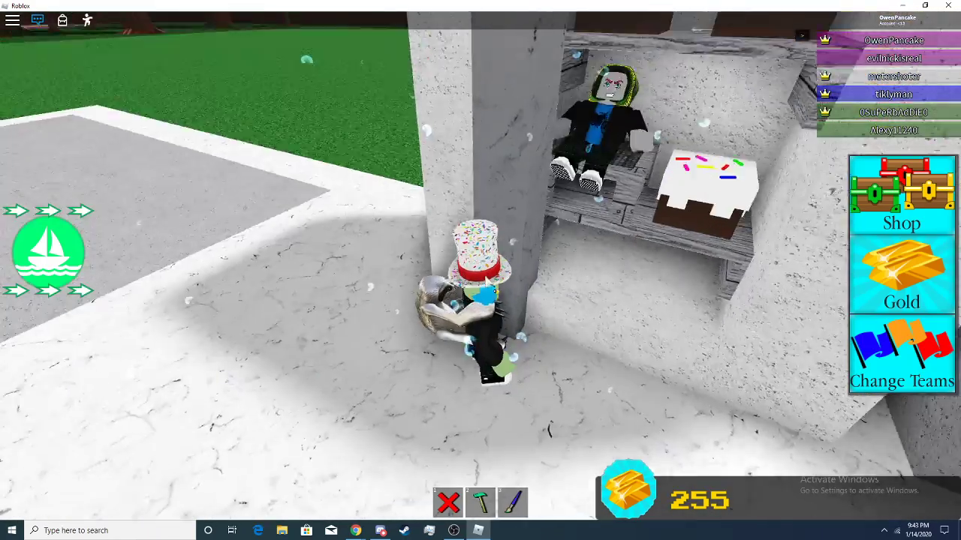
Step: Place marble pillar blocks in the fridge doorway, removing one misplaced block
key("2")
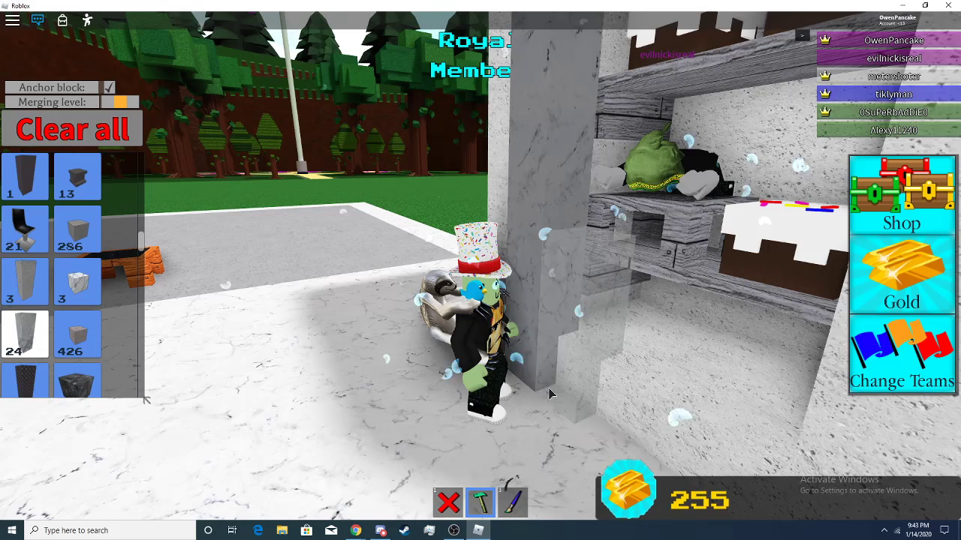
left_click(549, 337)
scroll(567, 155, "down", 3)
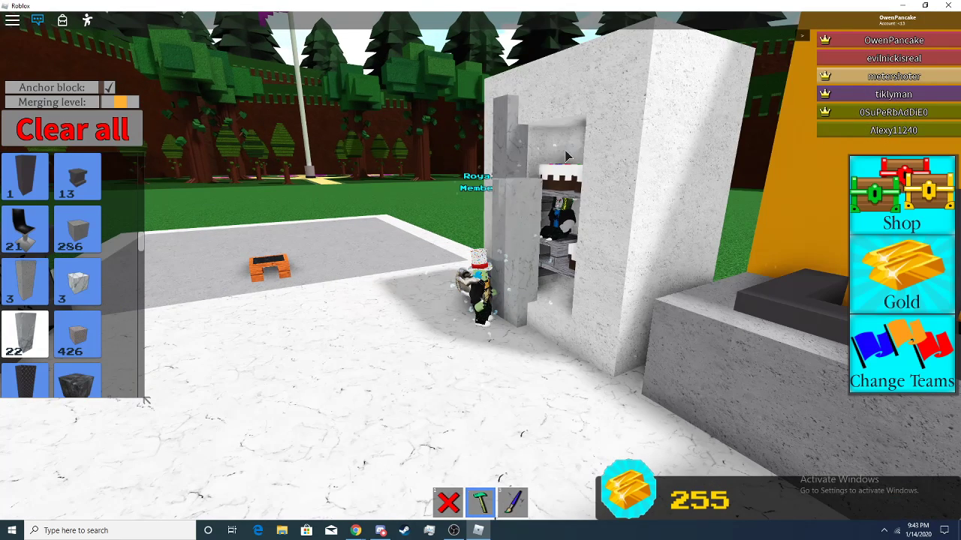
left_click(522, 288)
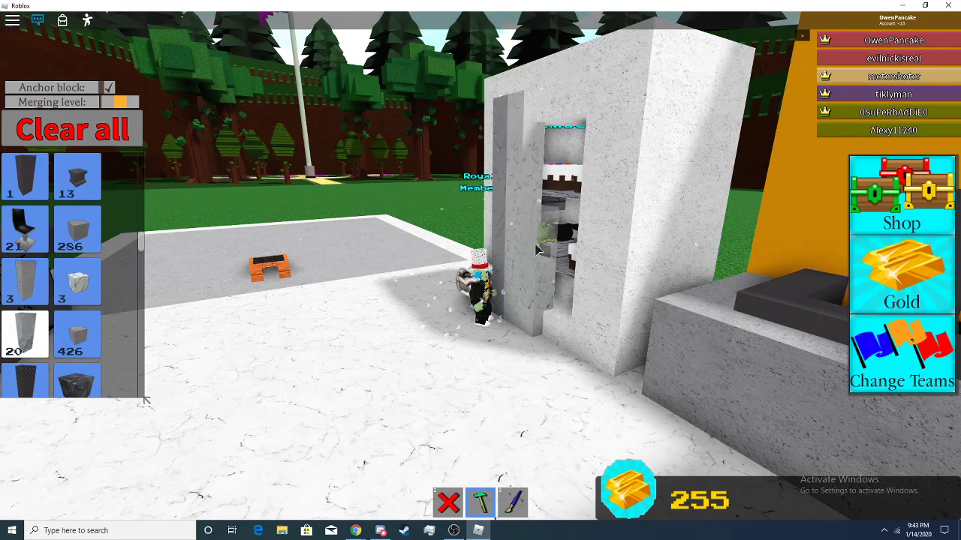
left_click(538, 243)
left_click(543, 239)
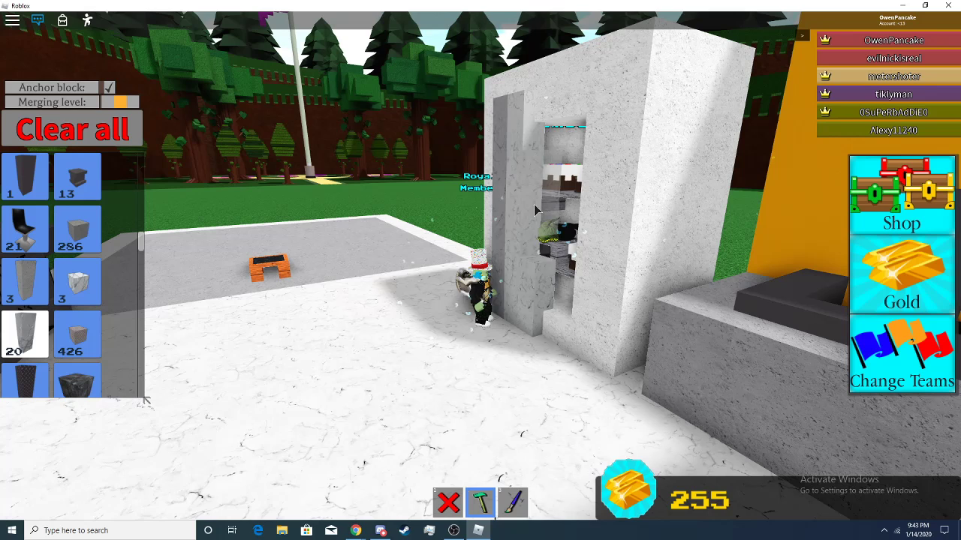
left_click(553, 151)
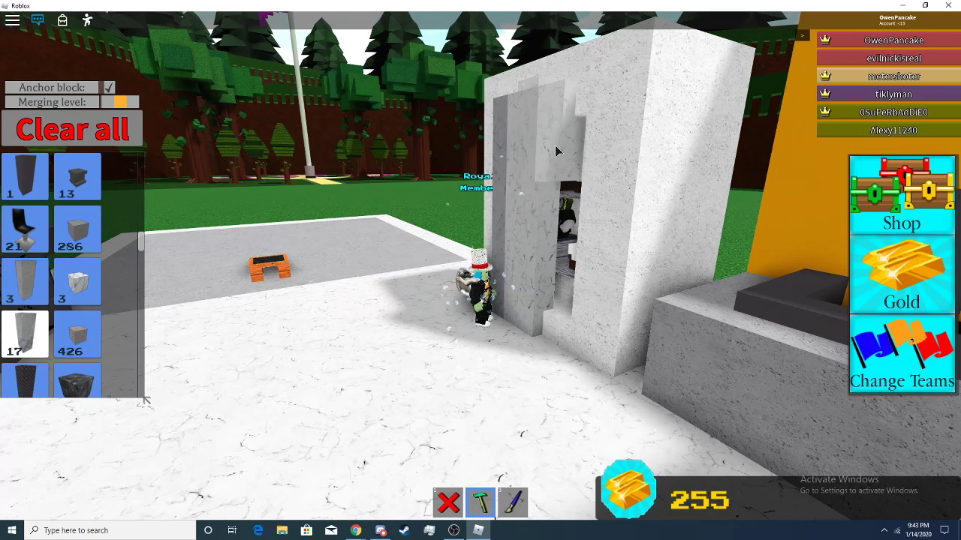
Step: Fill the remaining gap between the fridge pillars with another marble block
left_click(546, 201)
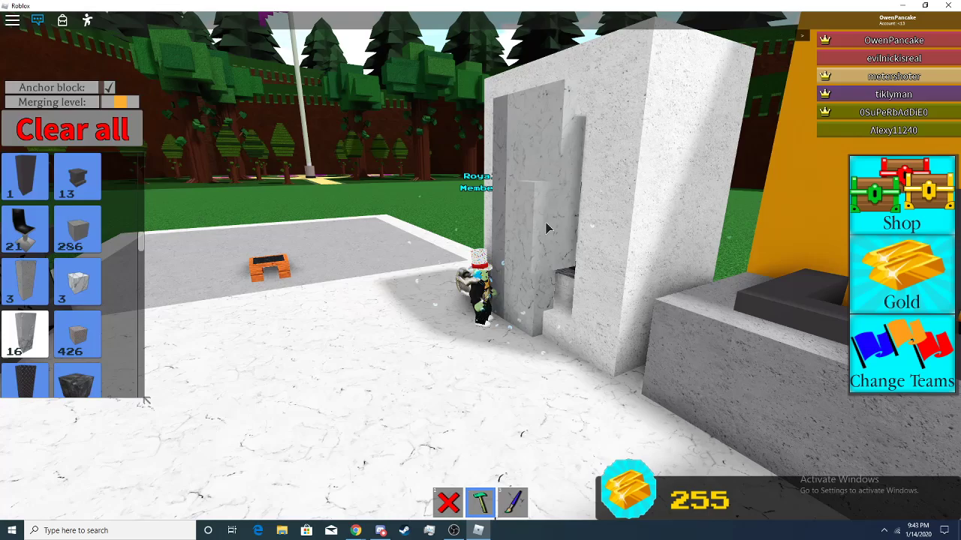
key("1")
key("2")
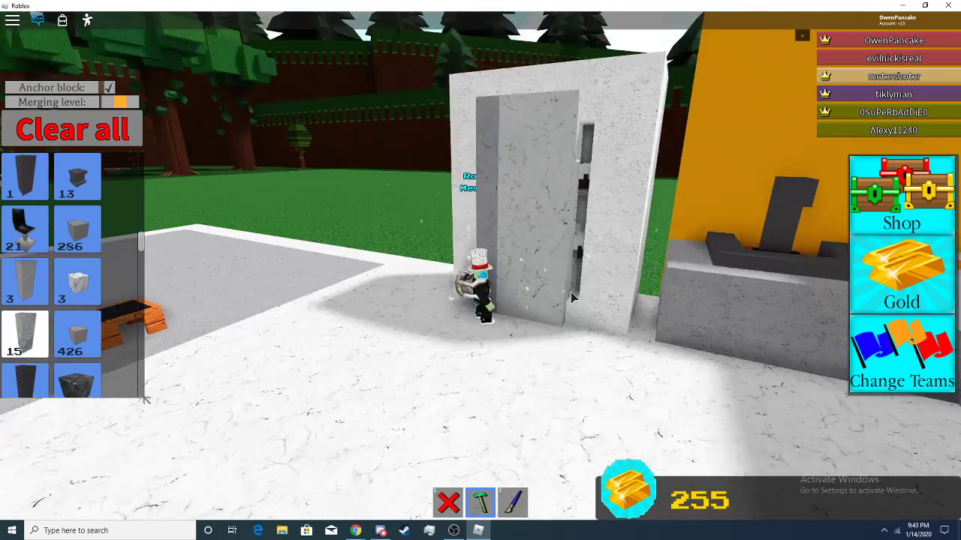
mouse_move(541, 295)
left_mouse_down()
mouse_move(480, 265)
mouse_move(507, 317)
left_mouse_up()
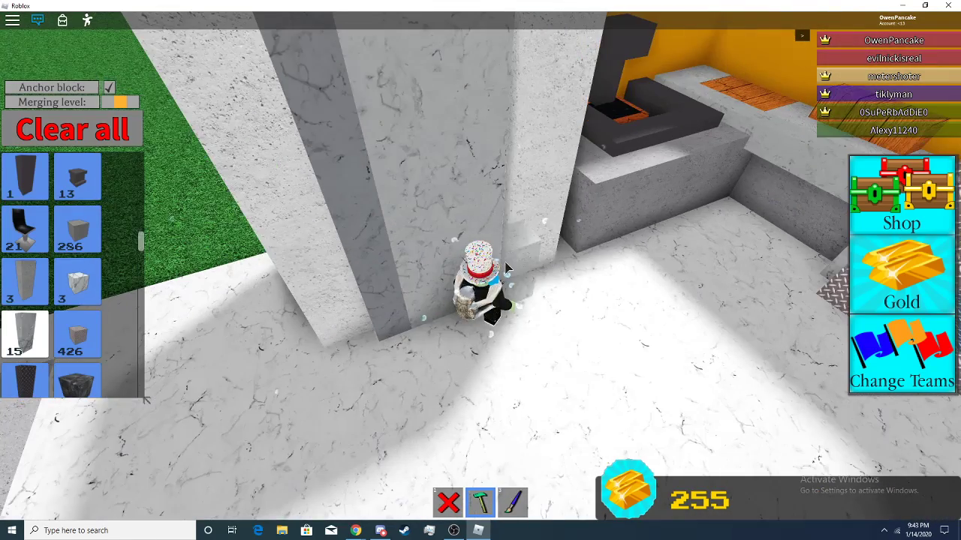
left_click_drag(508, 268, 514, 295)
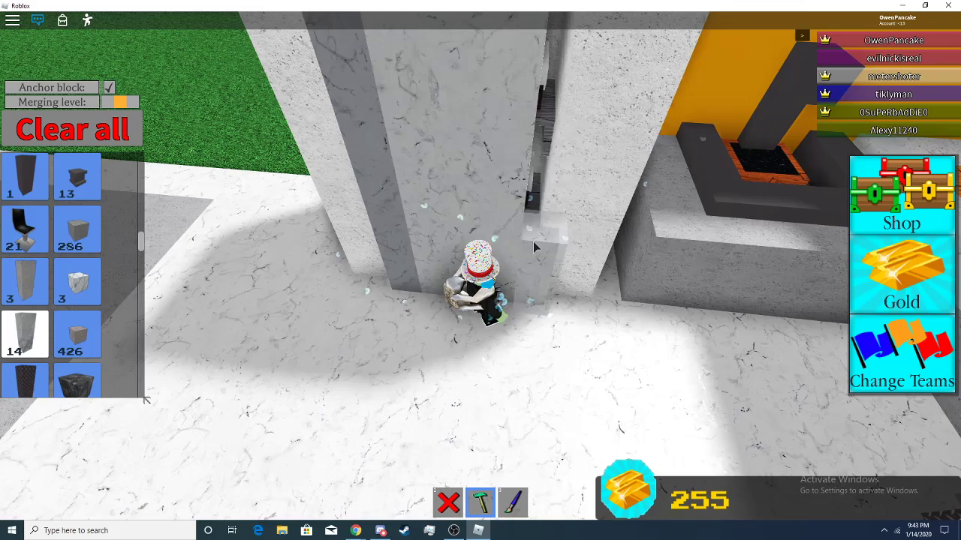
left_click(533, 241)
mouse_move(559, 122)
left_mouse_down()
mouse_move(493, 150)
mouse_move(376, 225)
left_mouse_up()
key("3")
left_click_drag(451, 225, 480, 270)
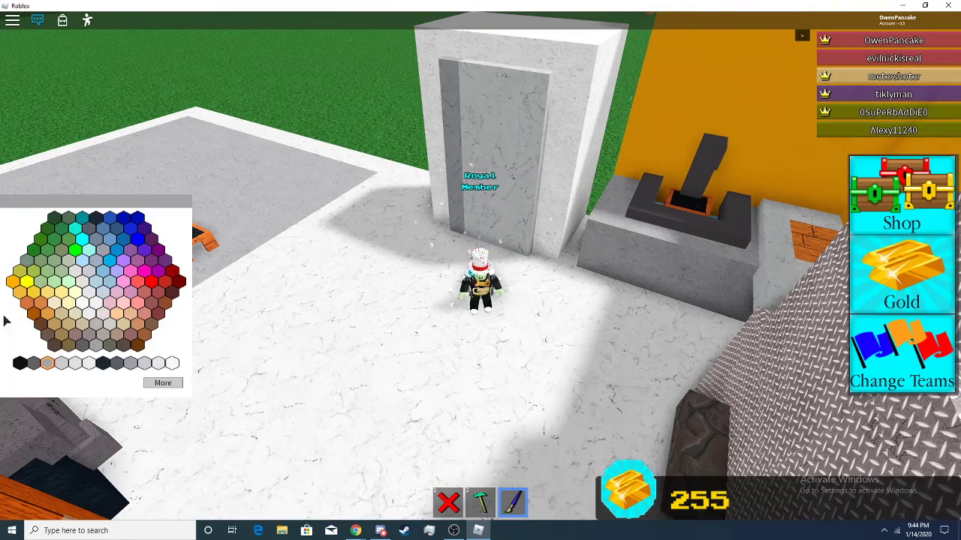
left_click_drag(304, 249, 505, 207)
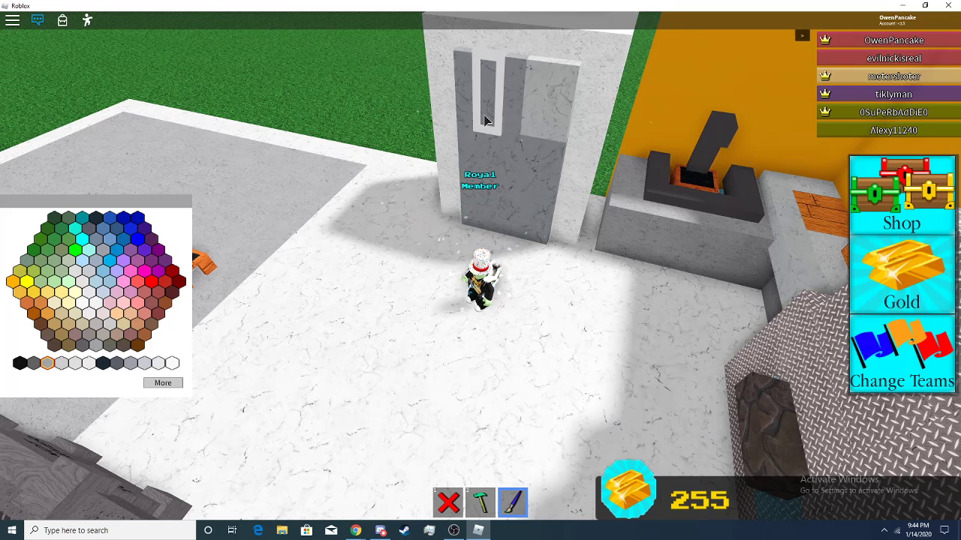
right_click(556, 128)
scroll(480, 265, "up", 5)
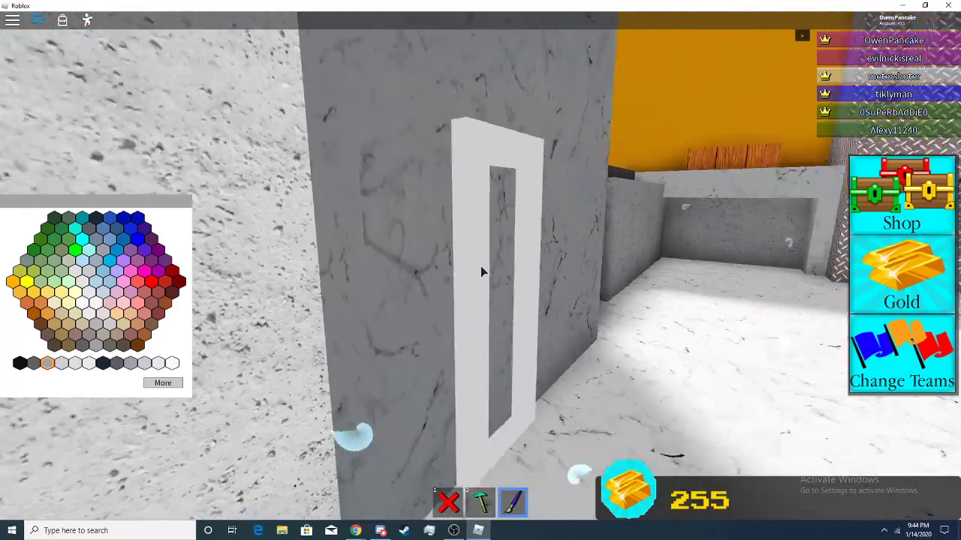
scroll(480, 270, "down", 5)
left_click_drag(481, 270, 480, 270)
scroll(480, 270, "down", 3)
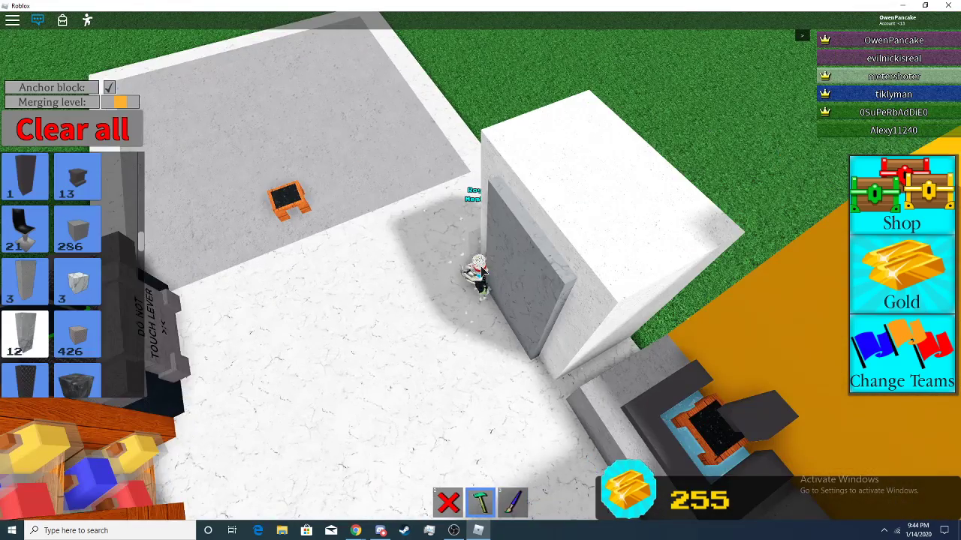
scroll(481, 270, "down", 3)
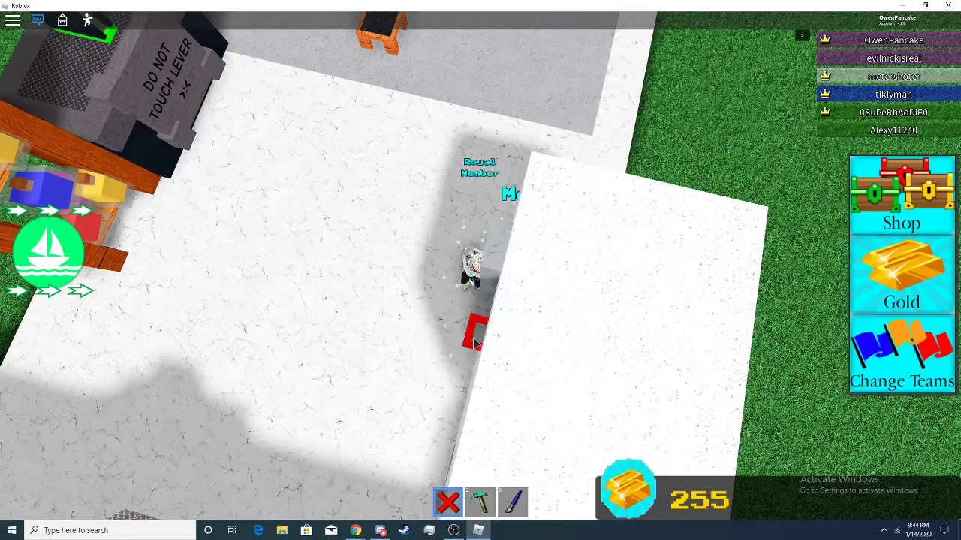
Step: Stack two marble blocks into a column on the fridge front
right_click(474, 342)
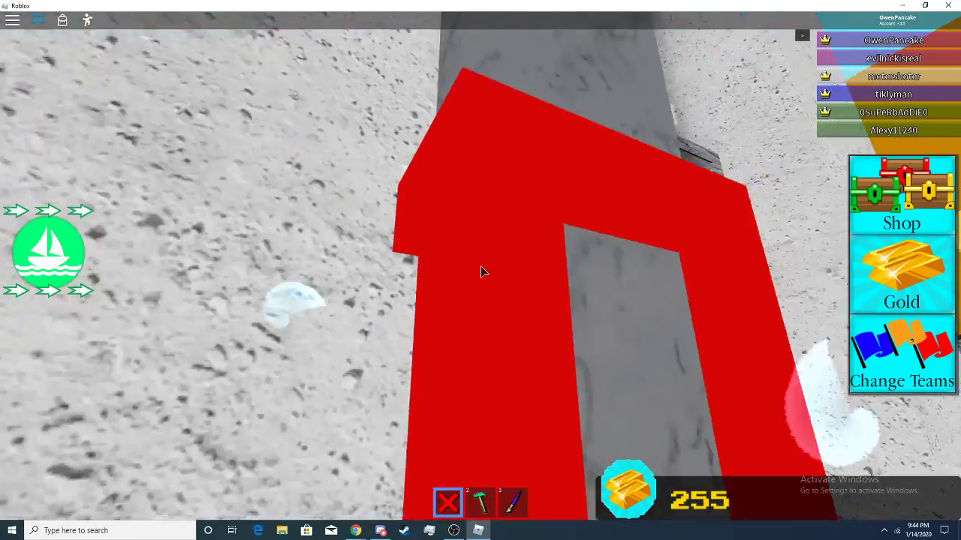
scroll(483, 271, "down", 5)
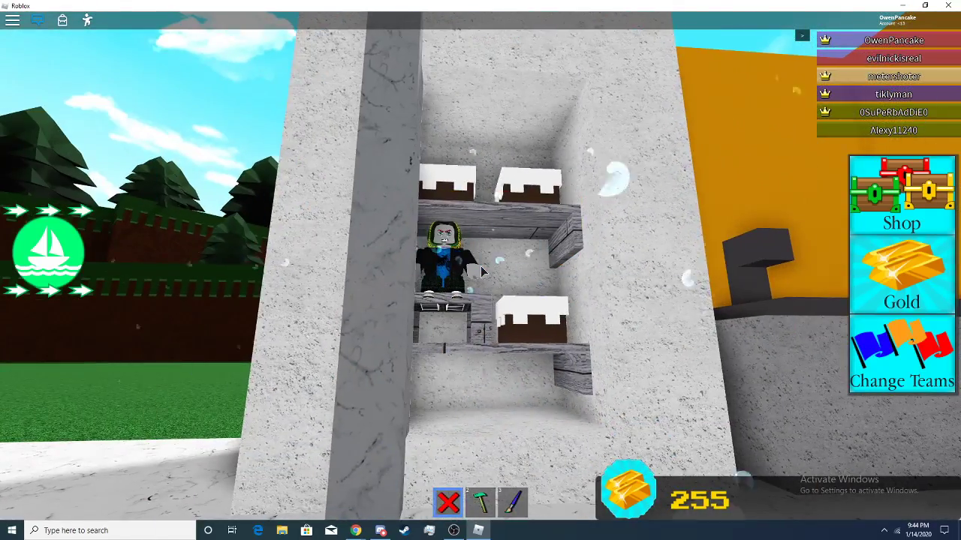
scroll(483, 271, "down", 5)
key("2")
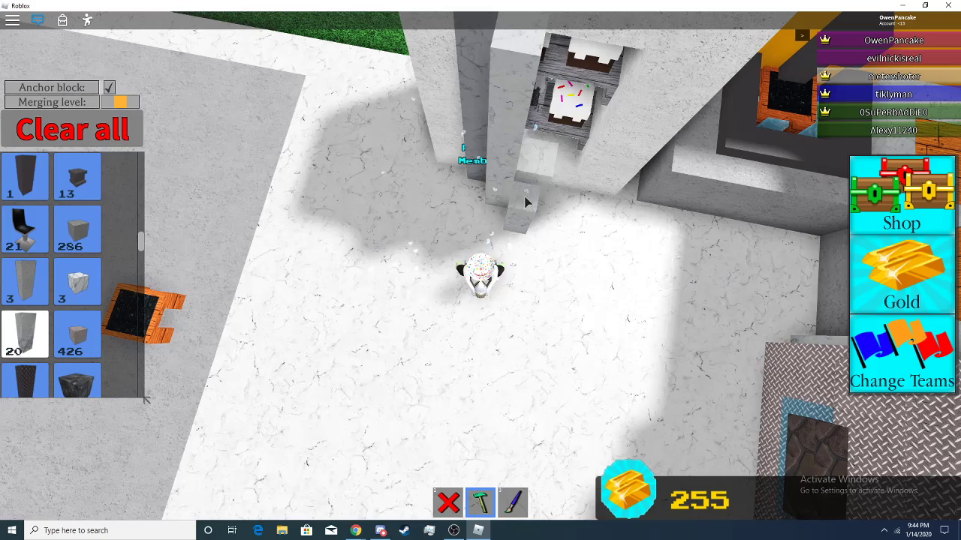
left_click(539, 145)
left_click(551, 198)
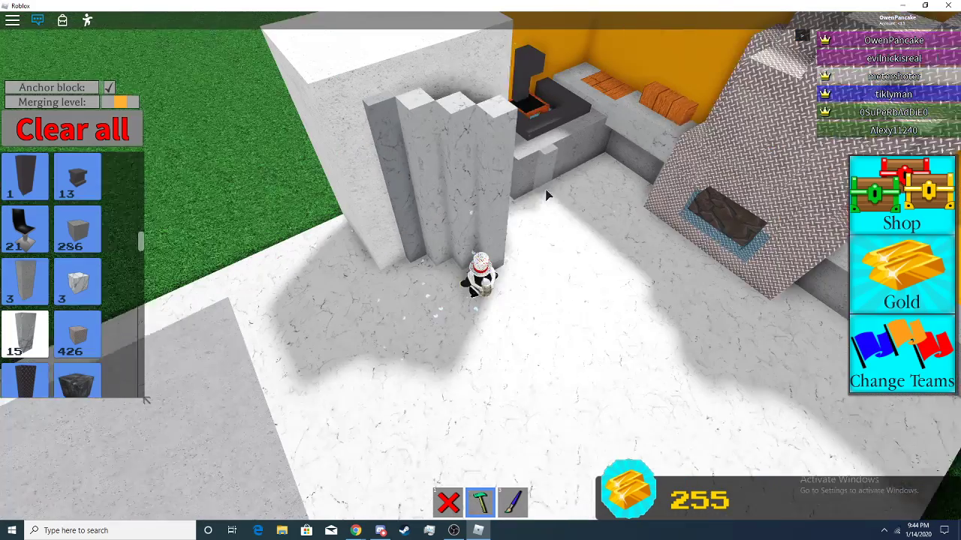
Step: Walk around the DO NOT TOUCH LEVER sign to the lever area
key("3")
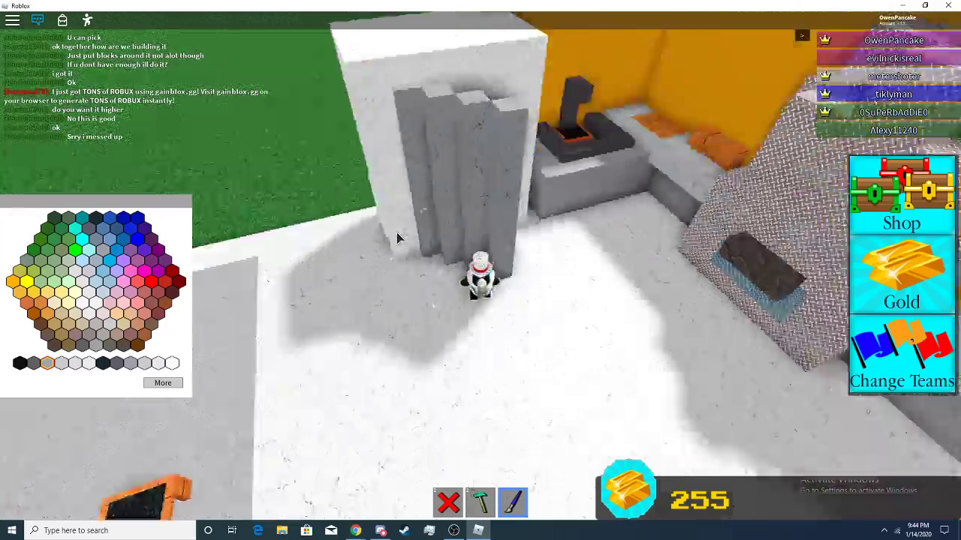
key("1")
scroll(396, 233, "down", 5)
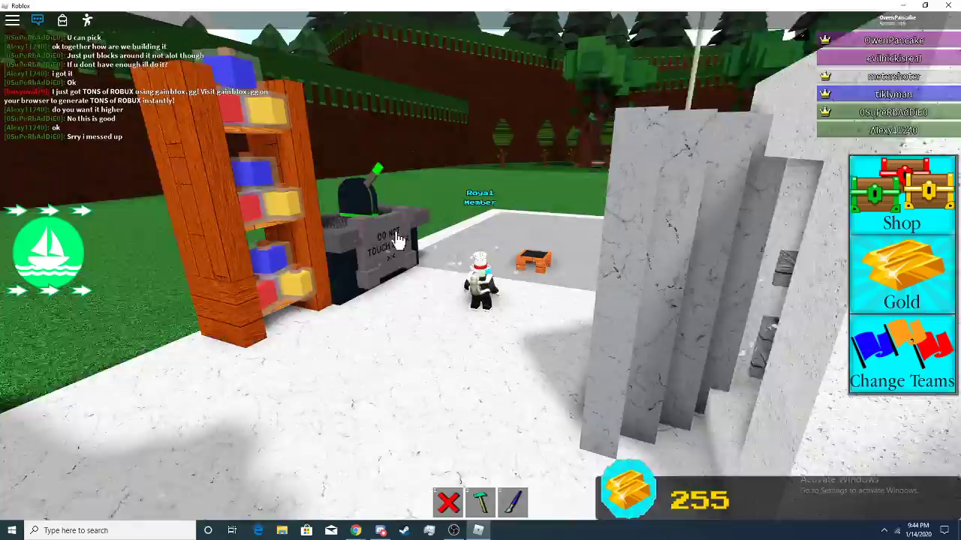
scroll(397, 231, "up", 5)
key("w")
key("w")
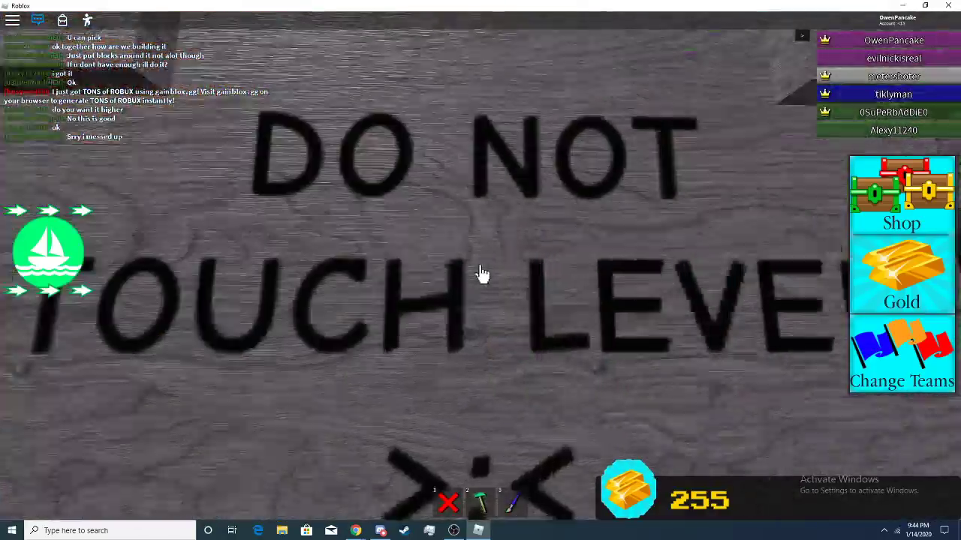
key("w")
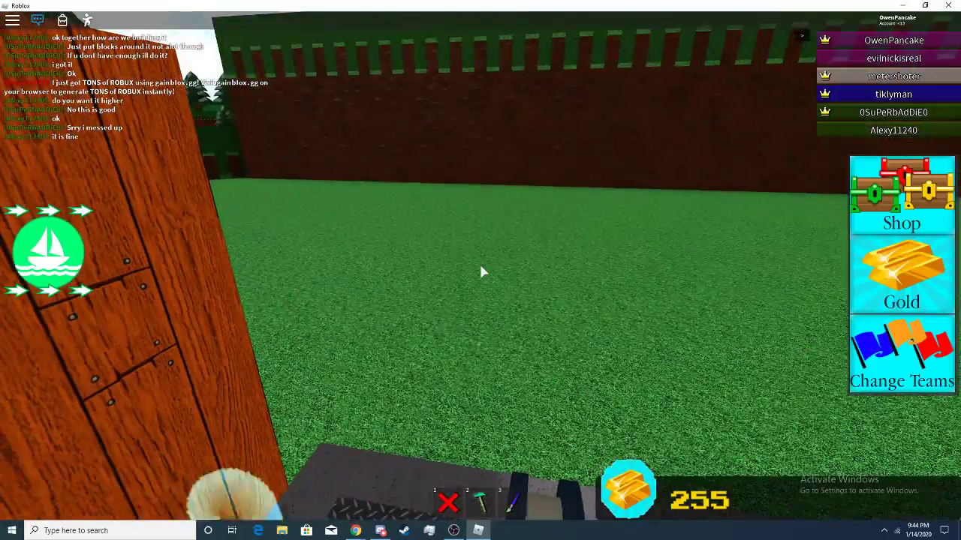
key("w")
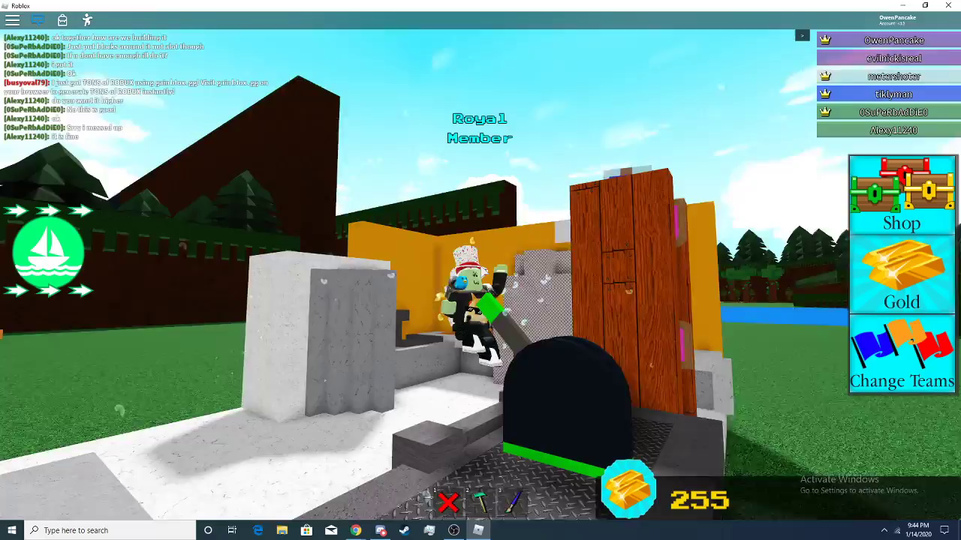
scroll(483, 274, "down", 5)
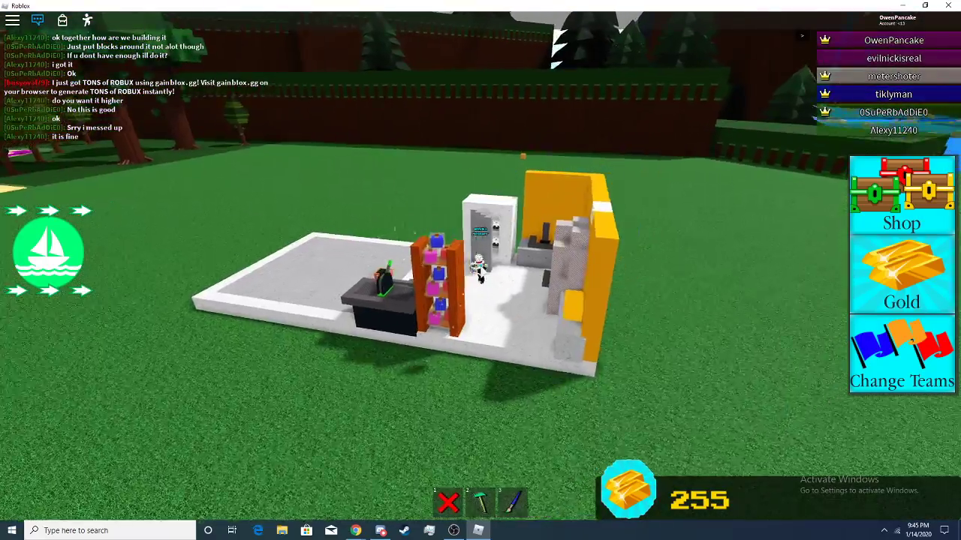
key("1")
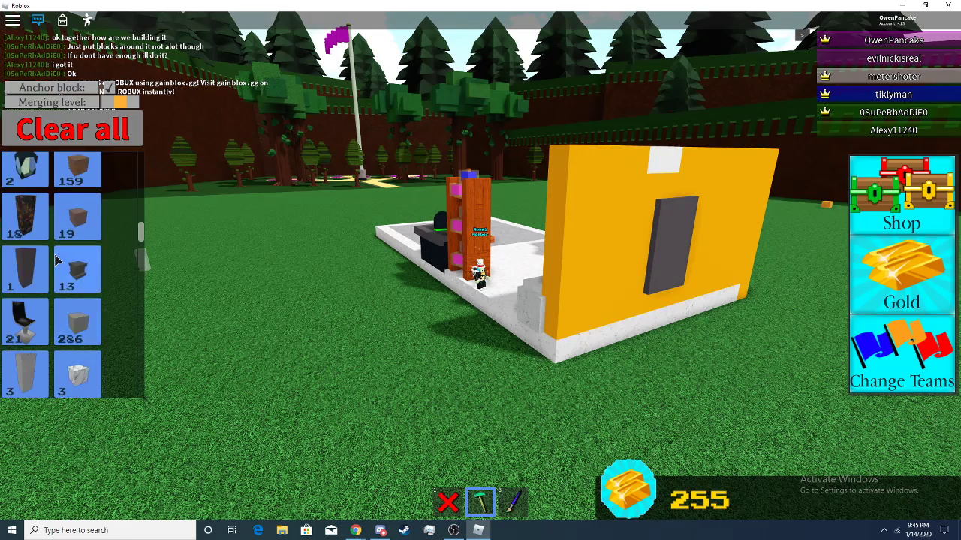
scroll(58, 261, "up", 3)
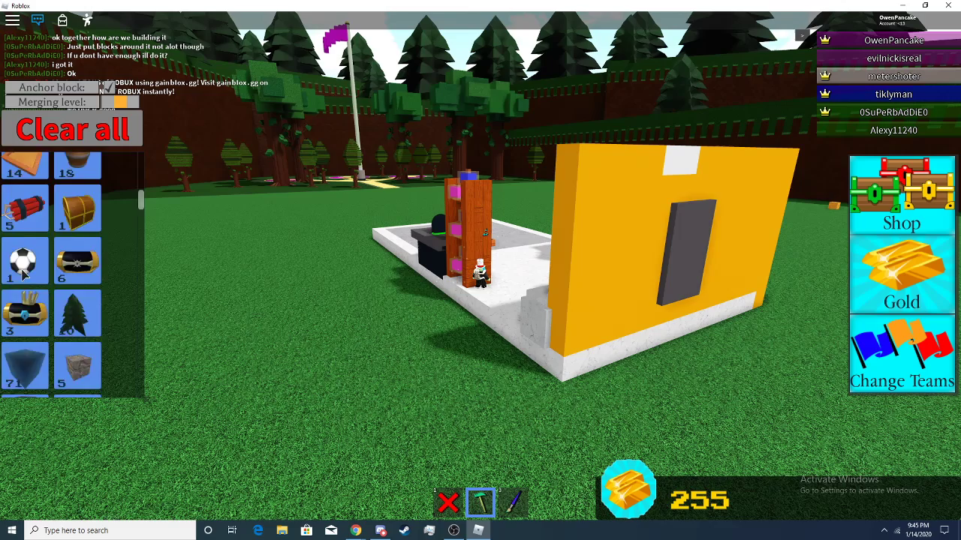
scroll(25, 278, "down", 3)
scroll(30, 300, "down", 3)
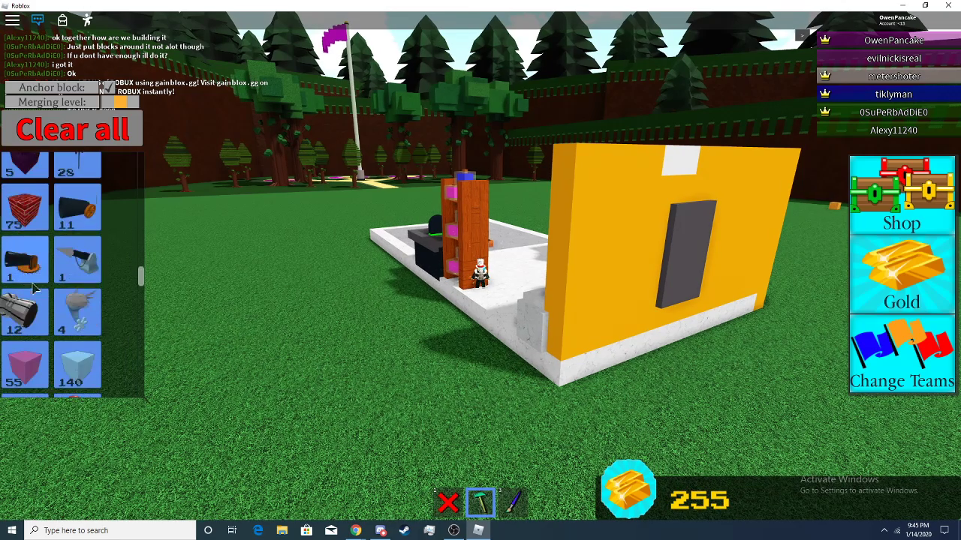
scroll(45, 348, "down", 3)
scroll(45, 348, "down", 3)
scroll(45, 345, "down", 3)
scroll(47, 341, "down", 3)
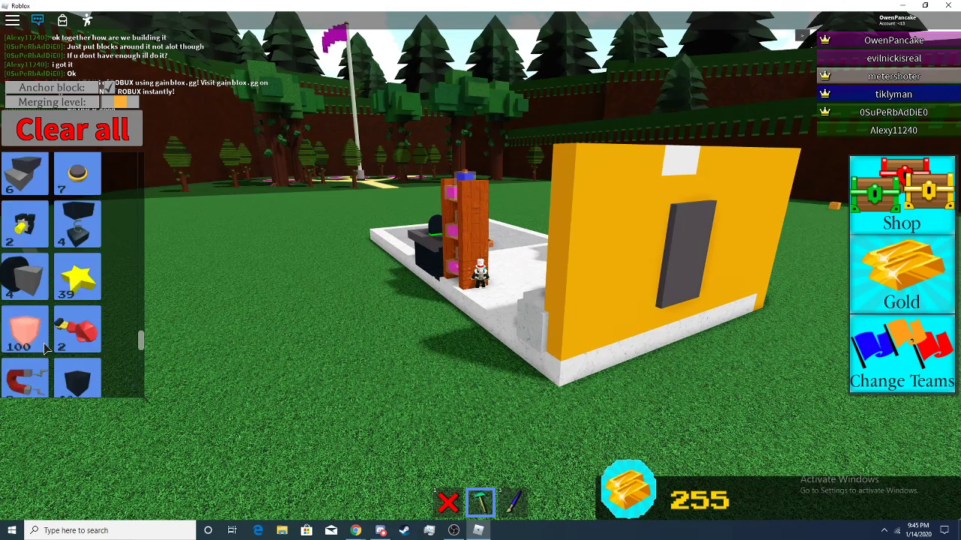
scroll(48, 336, "down", 3)
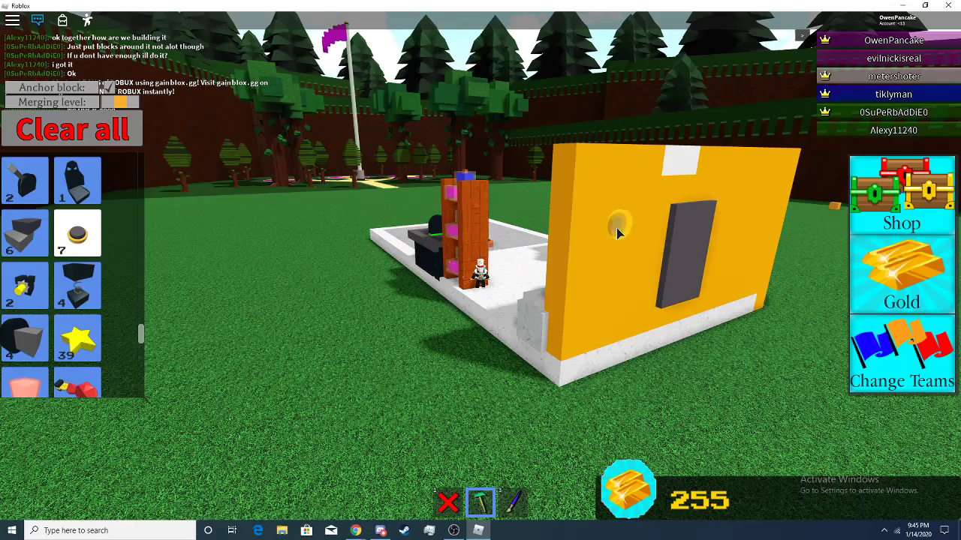
Step: Place four round yellow buttons at different spots on the yellow wall
left_click(616, 227)
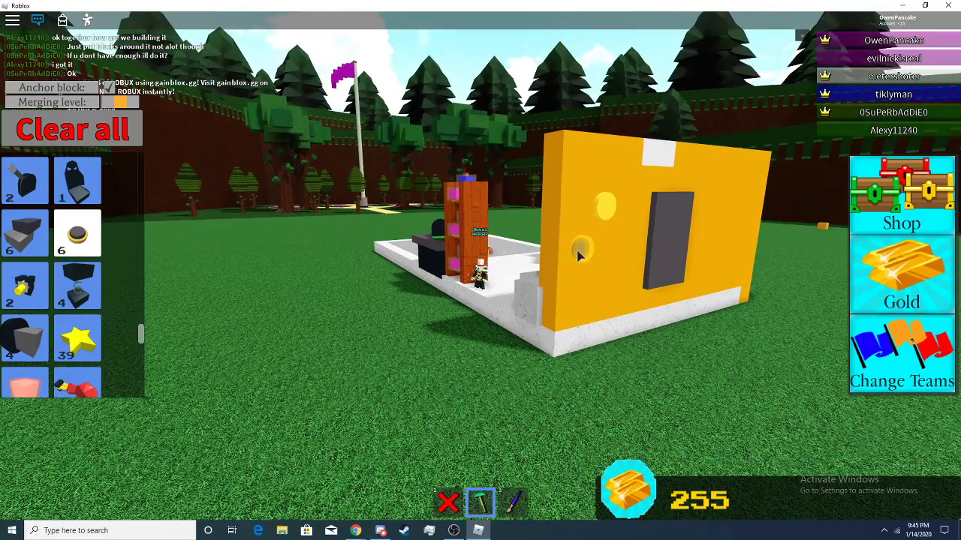
left_click(579, 255)
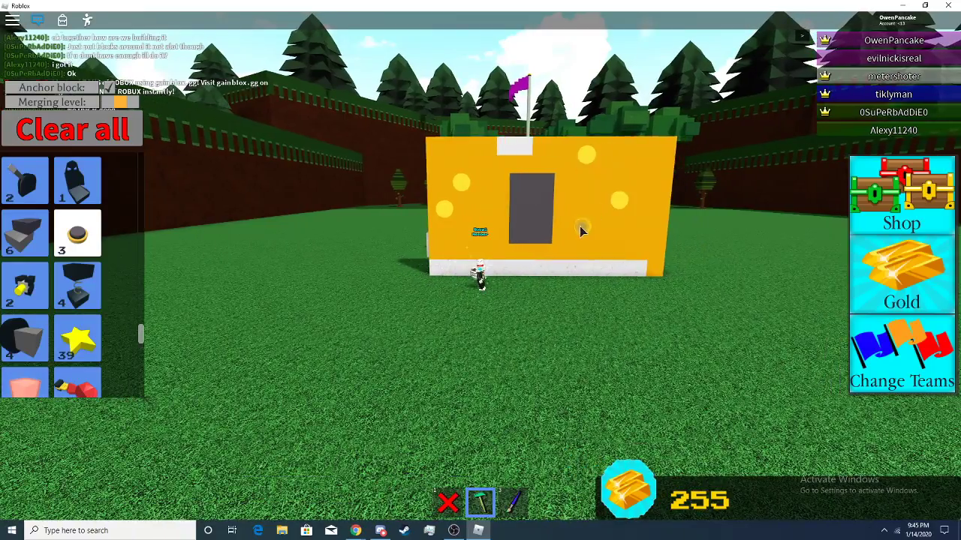
left_click(650, 161)
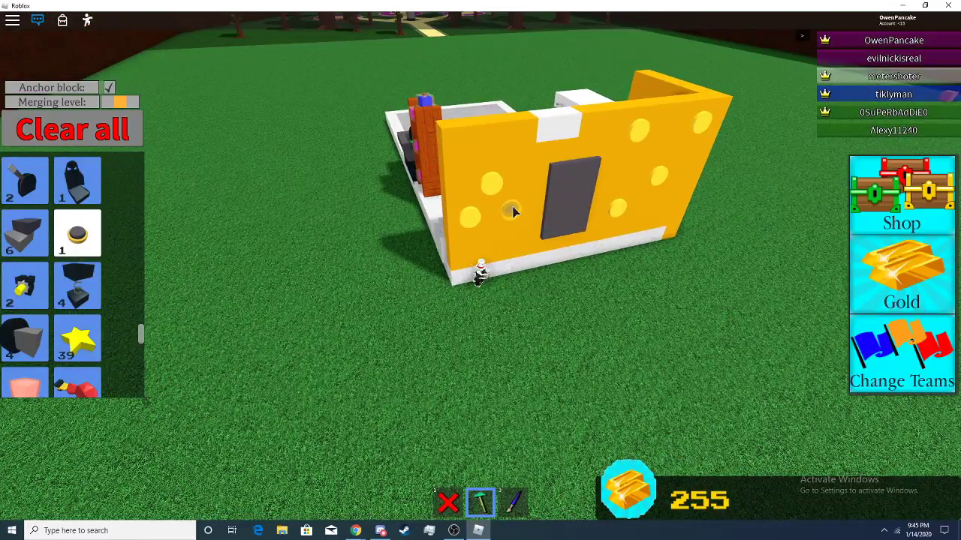
left_click(512, 211)
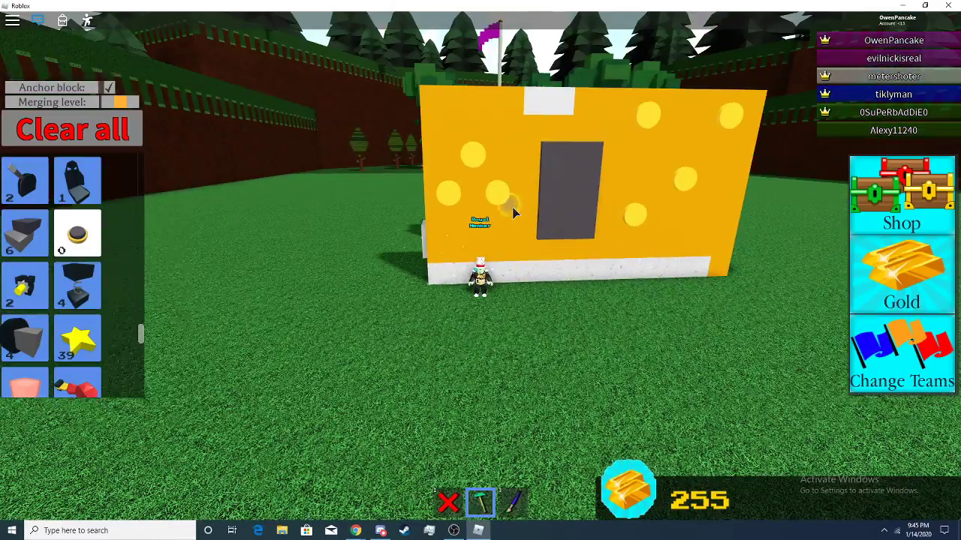
Step: Choose green paint for the wall buttons, then sit on a seat inside the fridge
key("2")
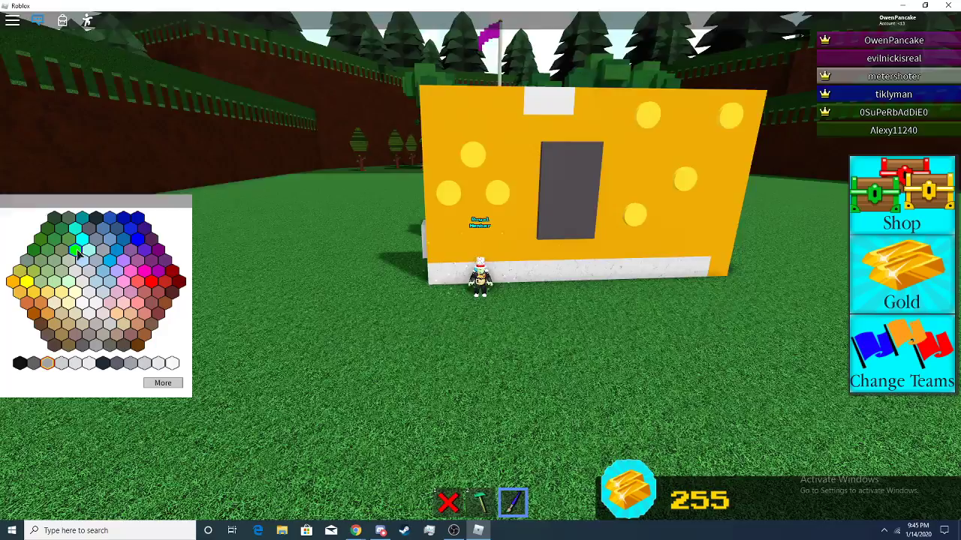
left_click(77, 254)
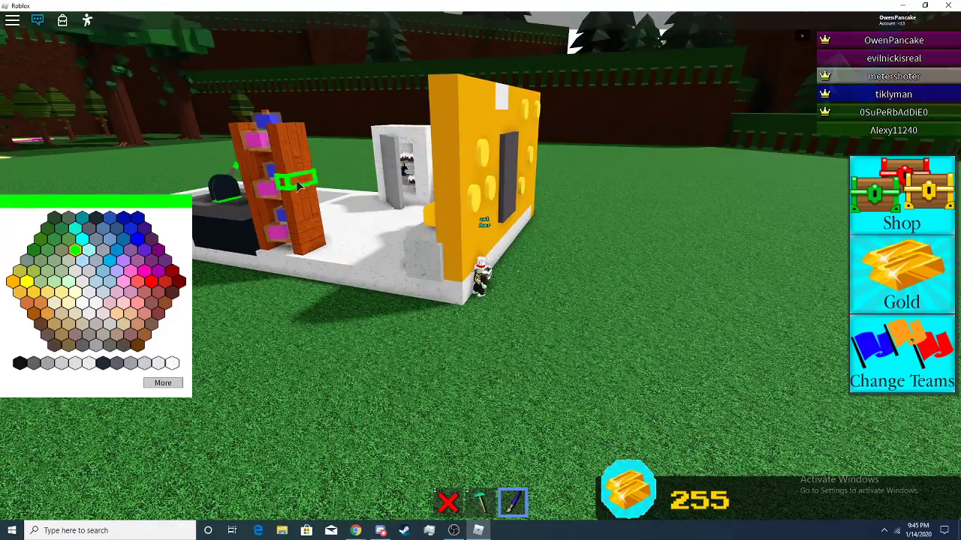
key("w")
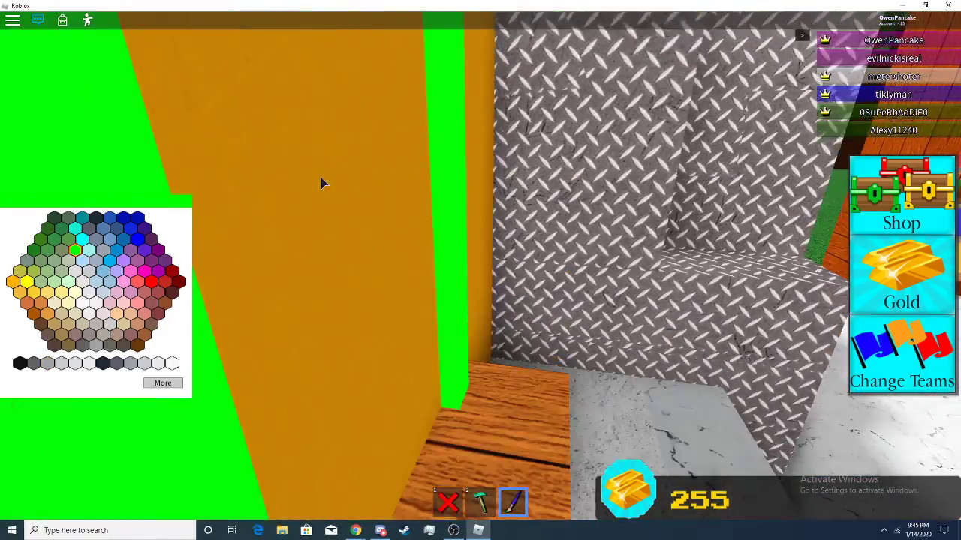
key("w")
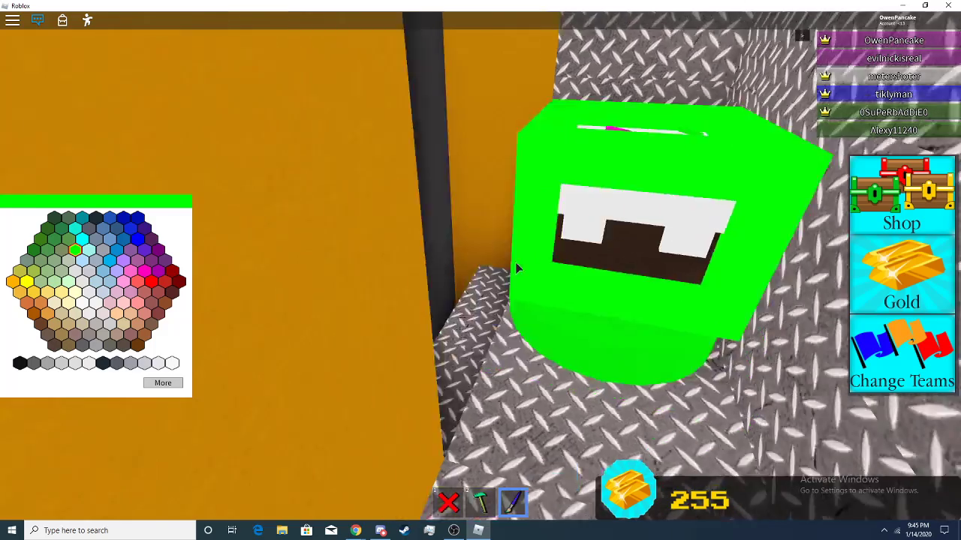
scroll(523, 346, "down", 6)
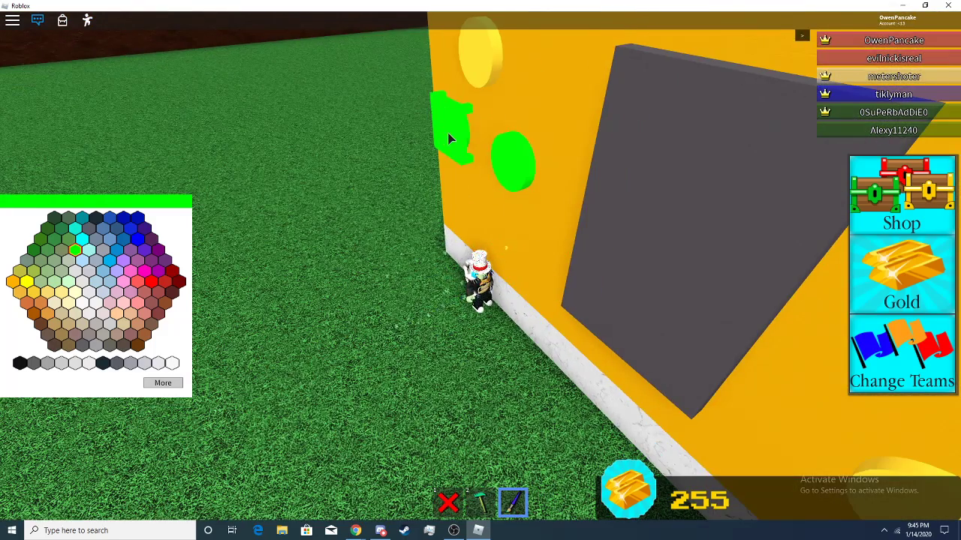
scroll(477, 75, "down", 3)
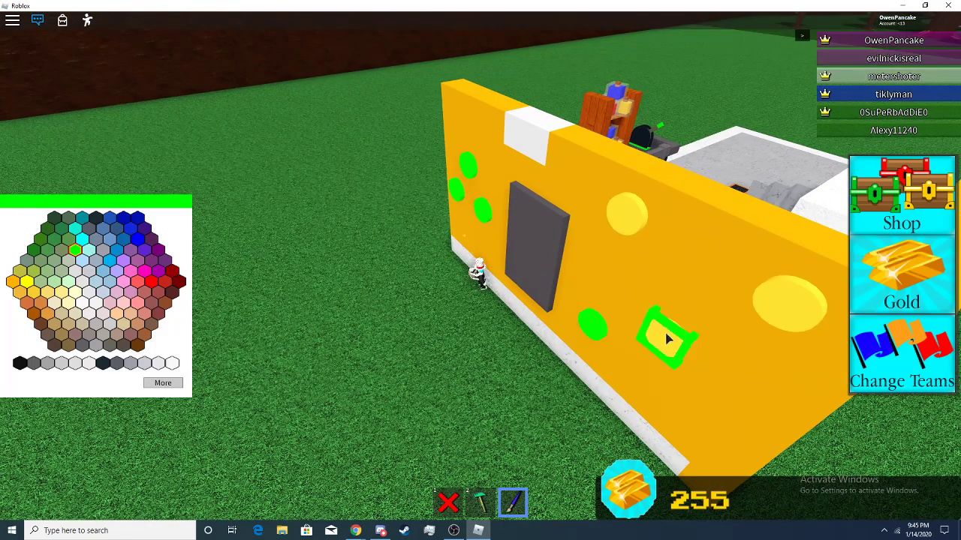
right_click(808, 319)
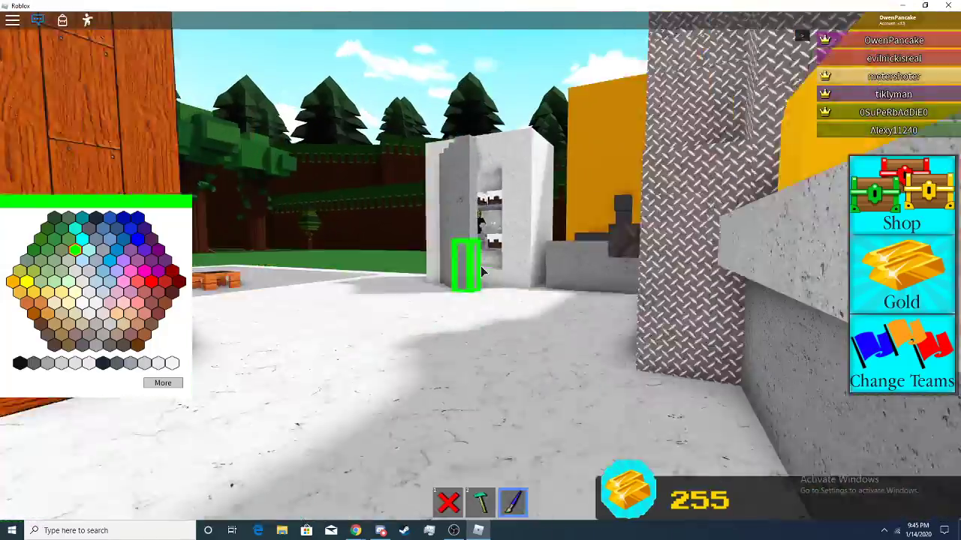
left_click(481, 271)
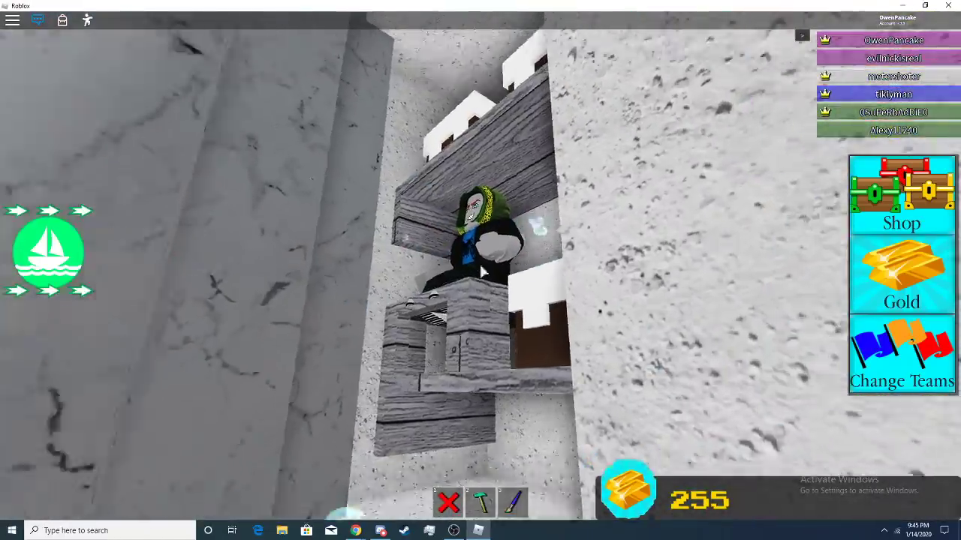
Step: From the fridge seat, delete the wooden block beneath the top seat
right_click(481, 271)
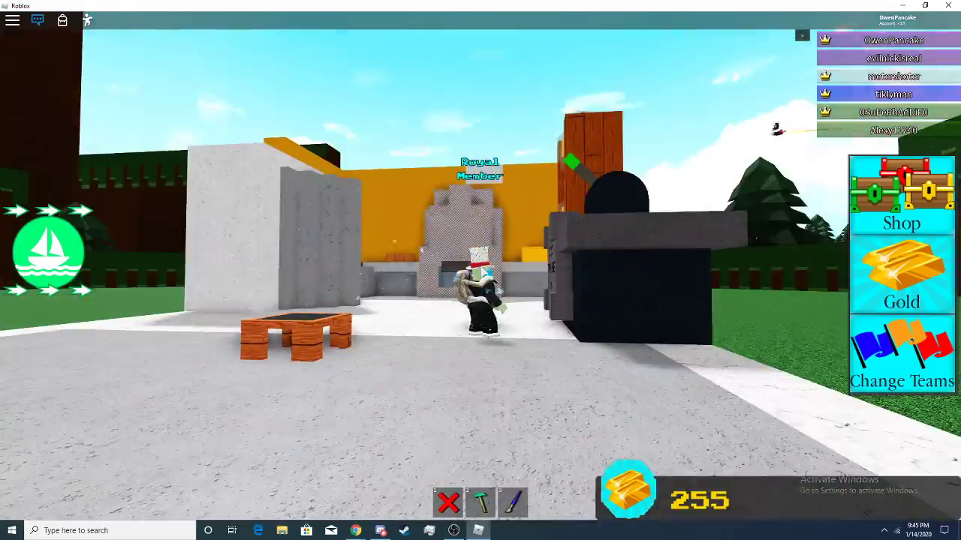
scroll(481, 271, "down", 5)
left_click_drag(481, 271, 481, 271)
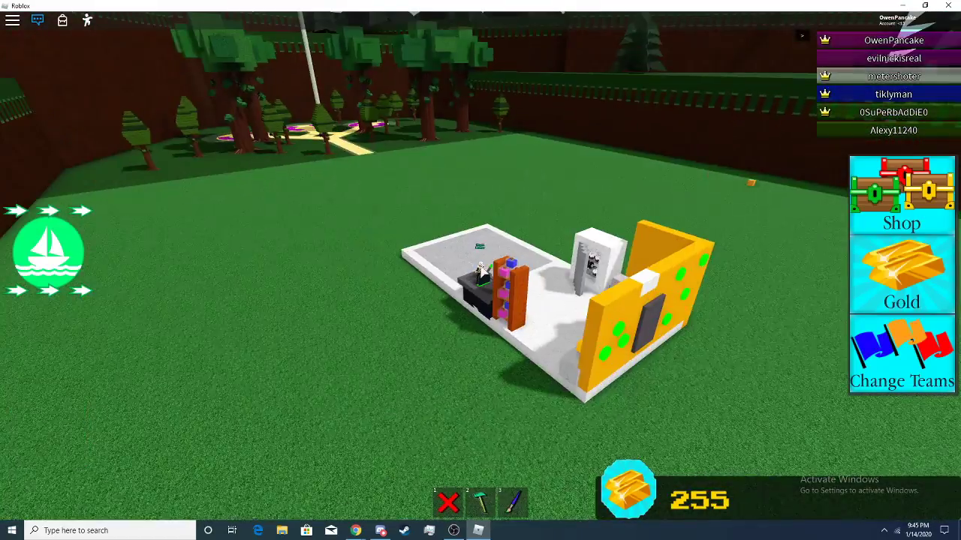
scroll(481, 271, "up", 5)
scroll(481, 271, "up", 3)
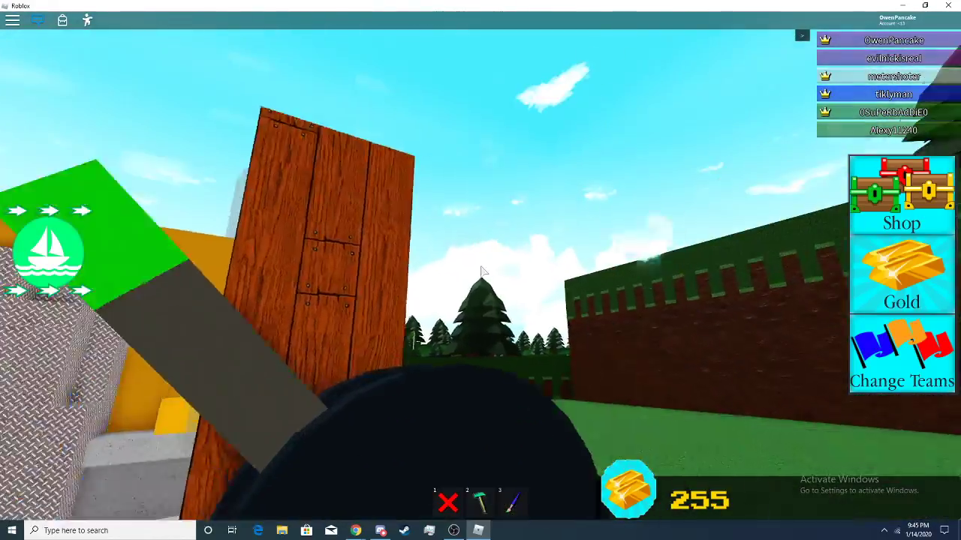
scroll(481, 271, "down", 4)
left_click_drag(481, 271, 481, 271)
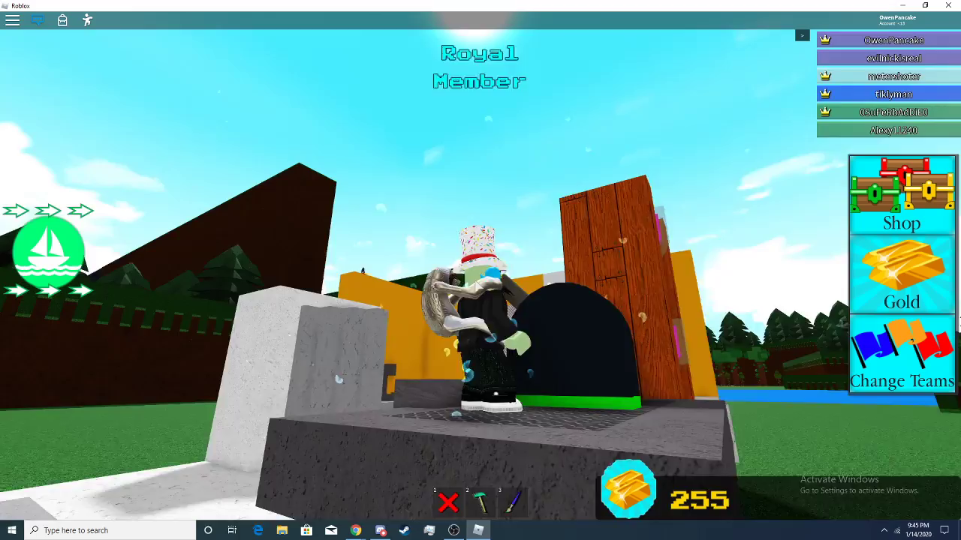
scroll(481, 271, "up", 4)
scroll(482, 271, "down", 4)
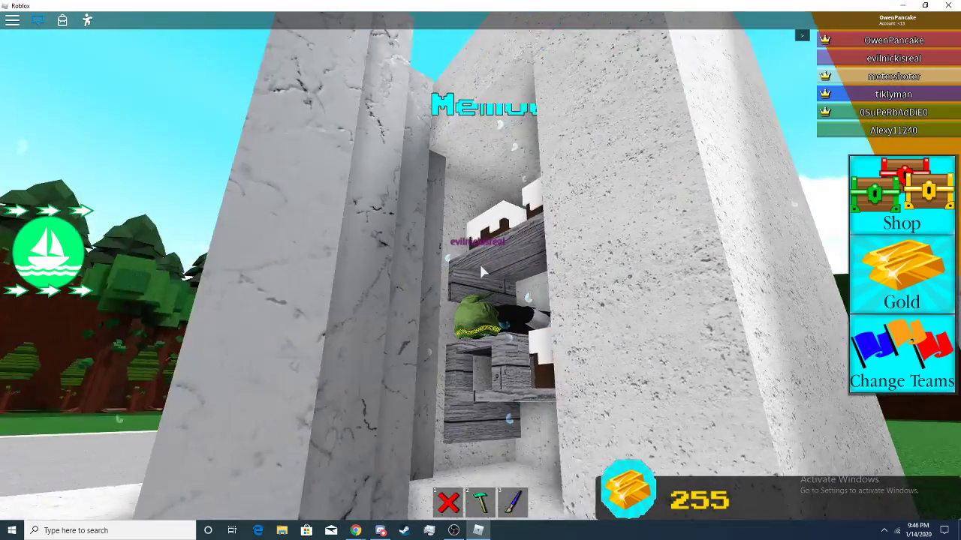
left_click_drag(481, 271, 481, 271)
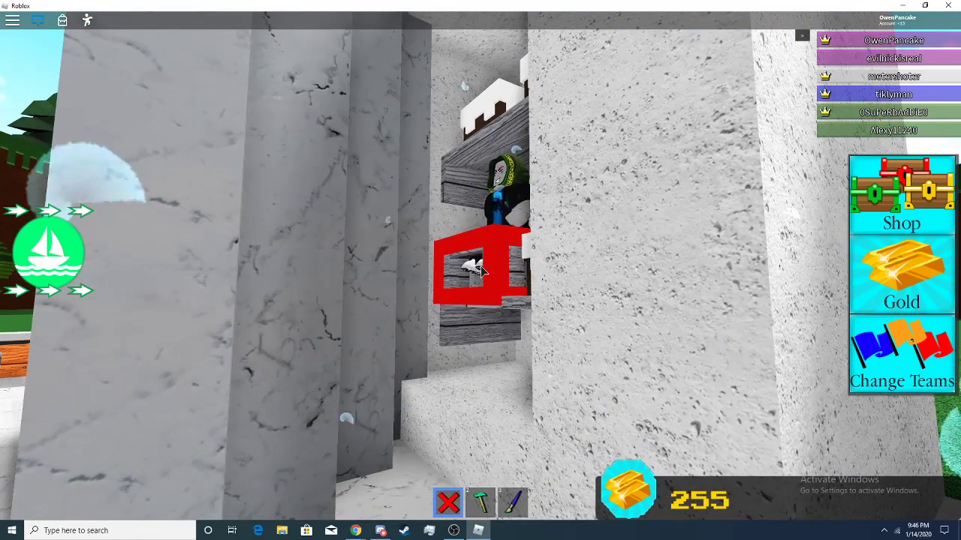
left_click(481, 271)
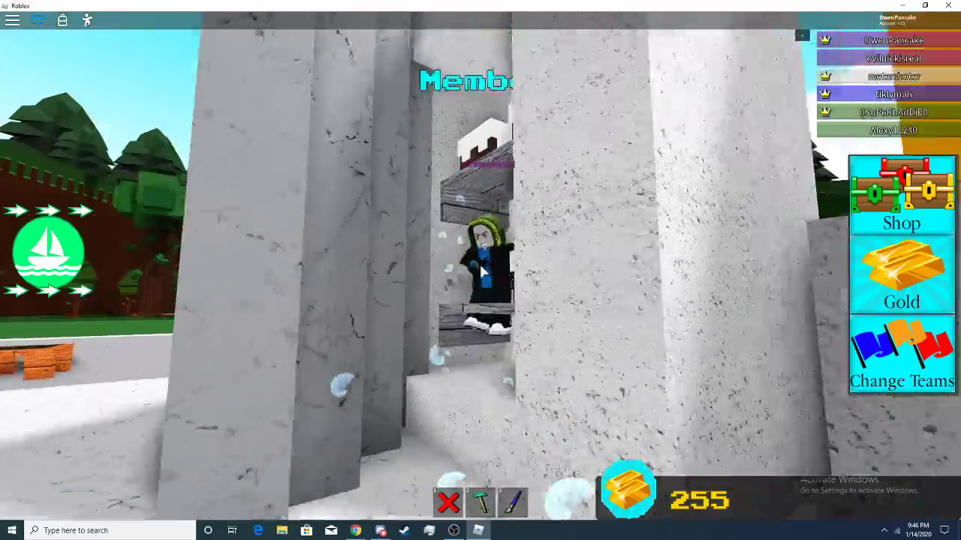
scroll(481, 271, "down", 8)
left_click_drag(481, 271, 481, 271)
scroll(481, 271, "up", 5)
scroll(478, 262, "up", 5)
scroll(481, 270, "down", 5)
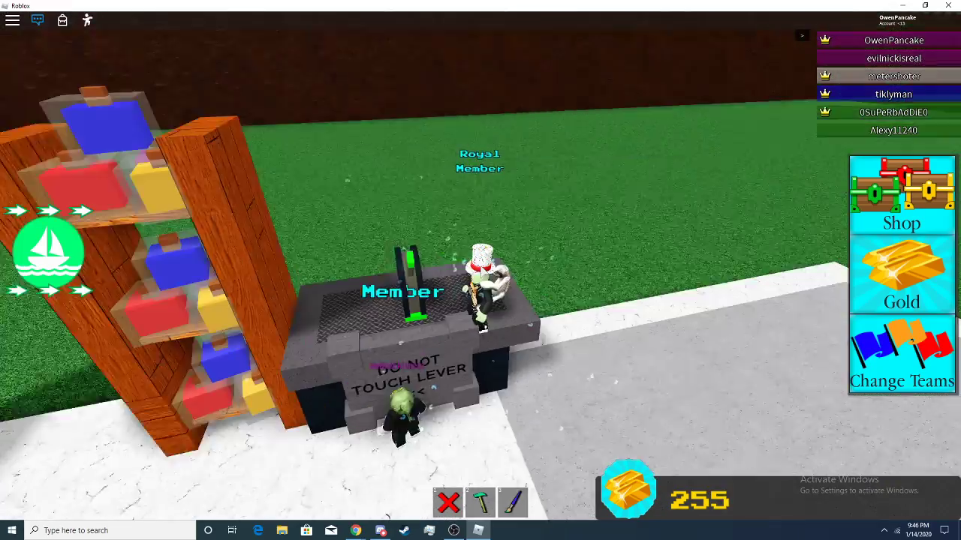
scroll(481, 270, "down", 5)
scroll(481, 271, "down", 5)
mouse_move(481, 271)
left_mouse_down()
mouse_move(465, 346)
mouse_move(519, 333)
mouse_move(513, 382)
left_mouse_up()
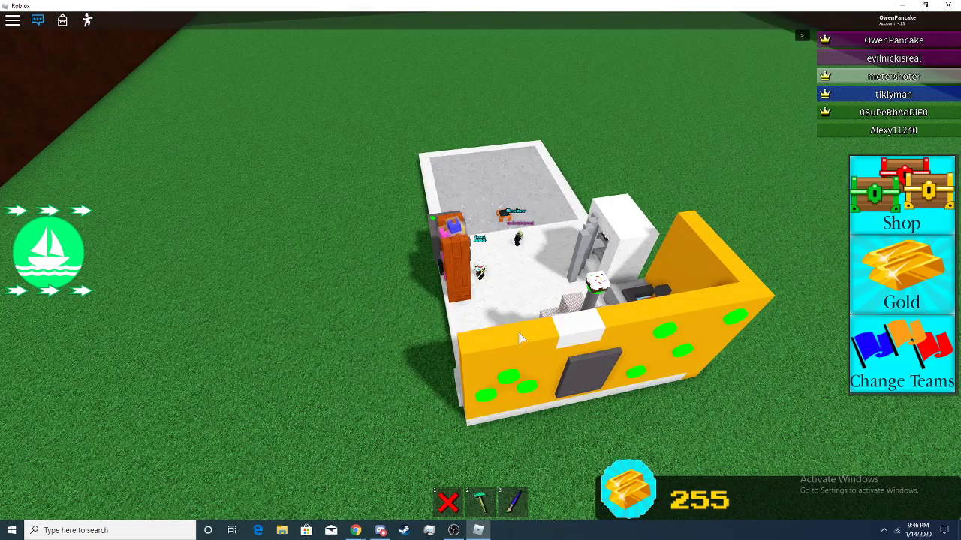
Step: Open the block inventory and switch between the place and delete tools above the wall
key("2")
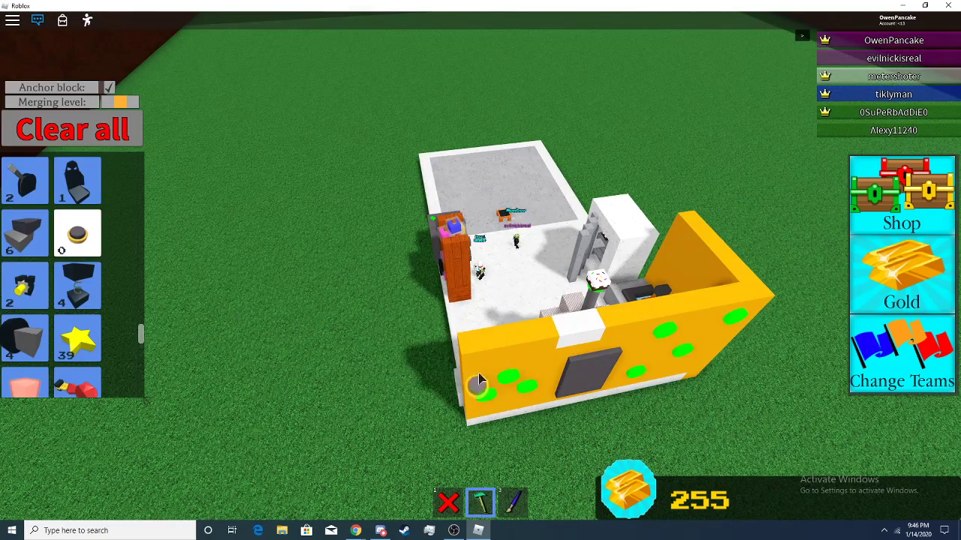
key("slash")
mouse_move(495, 338)
left_mouse_down()
mouse_move(495, 375)
mouse_move(494, 345)
left_mouse_up()
key("1")
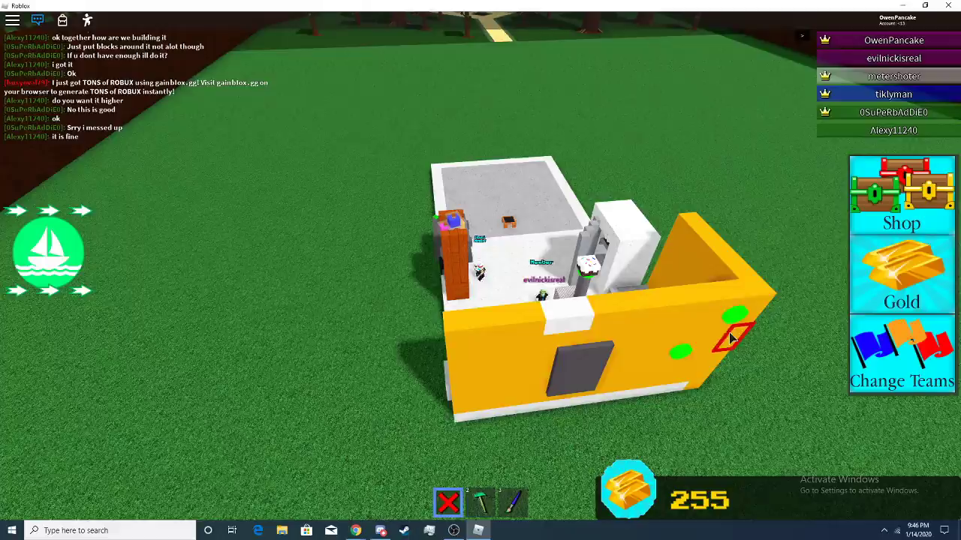
scroll(732, 324, "up", 5)
scroll(732, 324, "up", 5)
key("2")
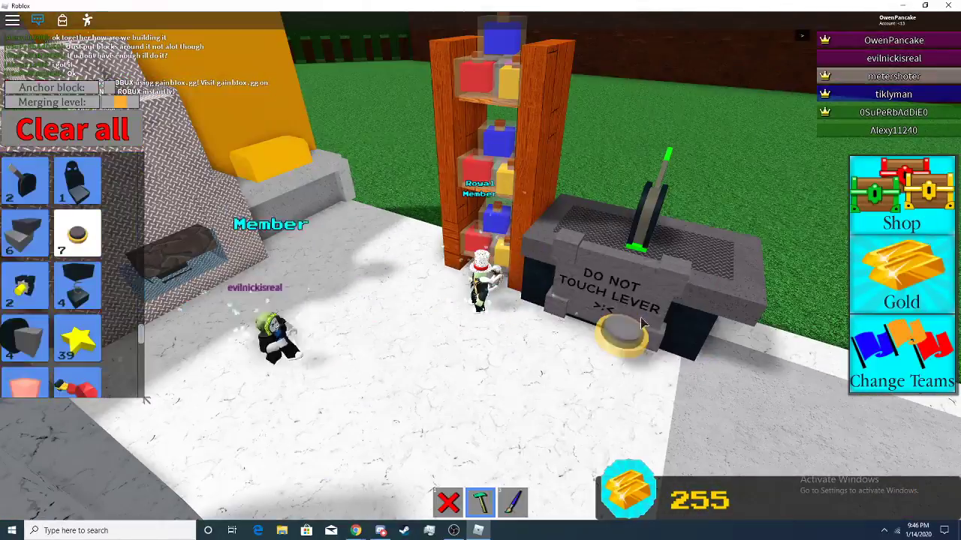
key("2")
key("2")
key("2")
scroll(549, 240, "down", 5)
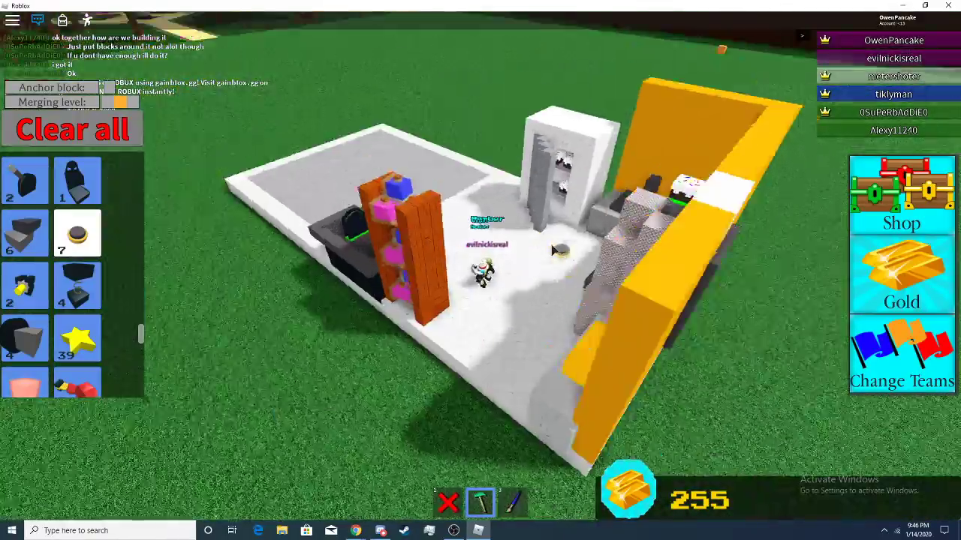
scroll(556, 286, "up", 5)
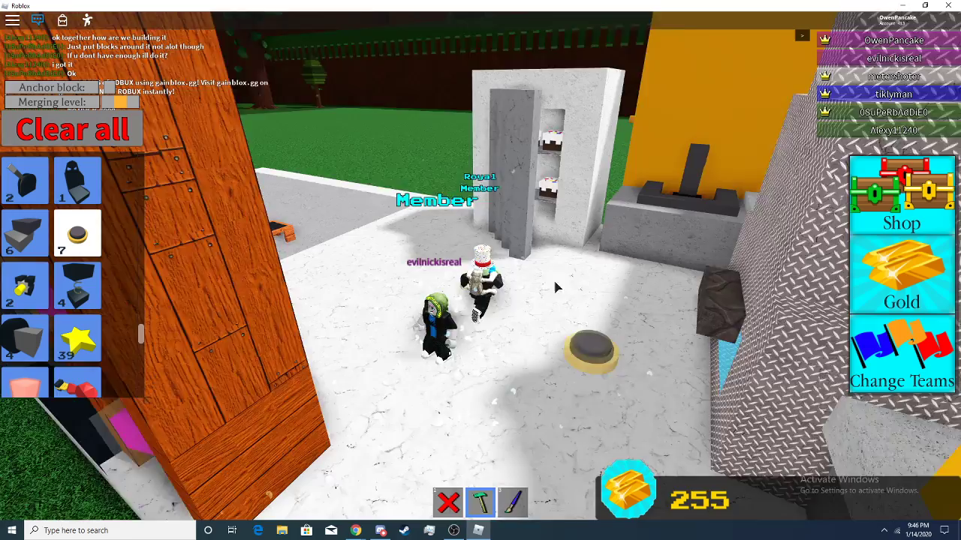
Step: Delete the unwanted block near the metal furnace and ready the paint tool
left_click_drag(555, 286, 748, 123)
key("1")
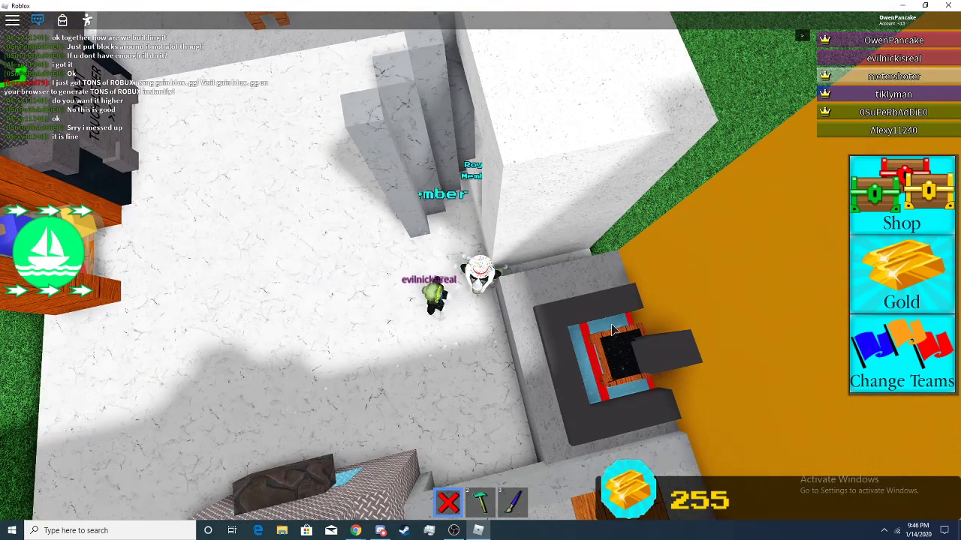
key("Right")
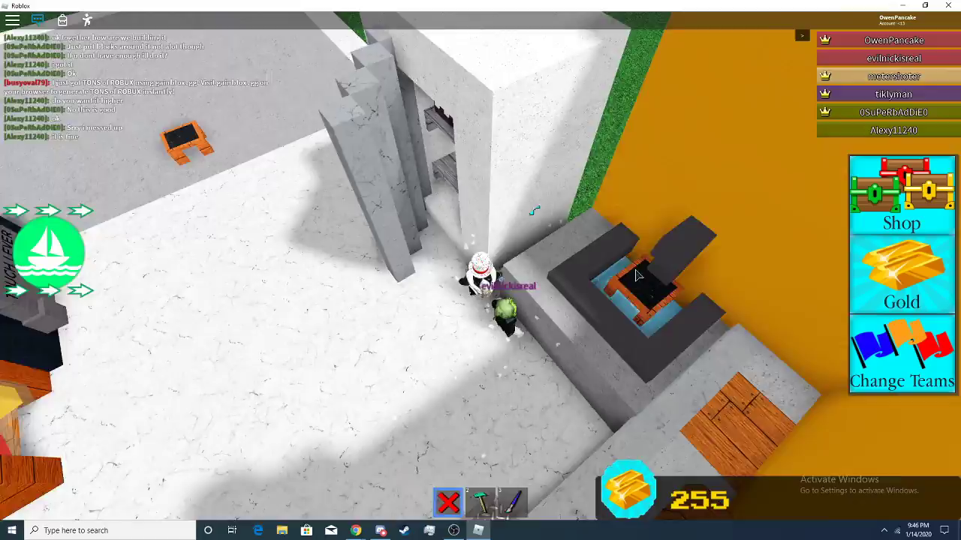
mouse_move(635, 274)
left_mouse_down()
mouse_move(660, 235)
mouse_move(645, 256)
mouse_move(653, 281)
left_mouse_up()
scroll(660, 235, "down", 5)
scroll(638, 281, "up", 5)
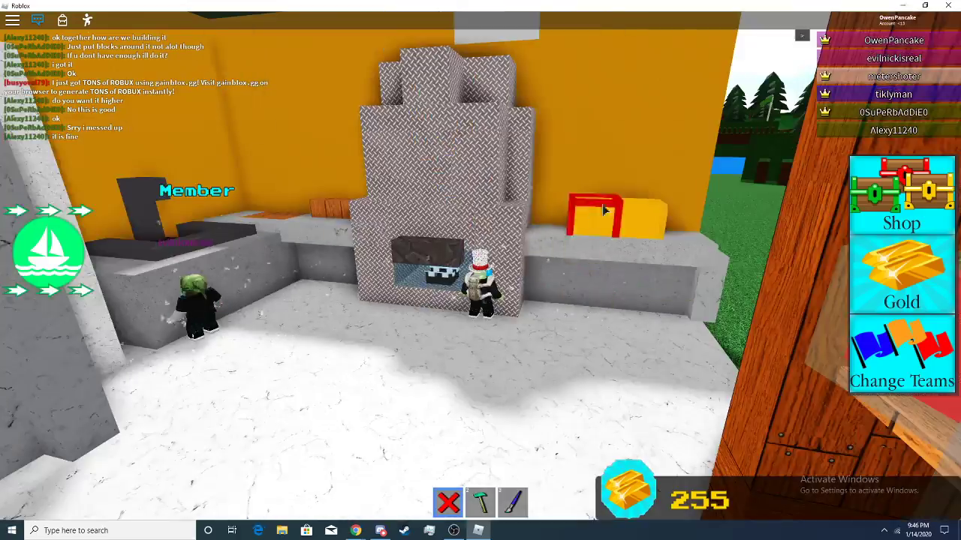
left_click(605, 210)
key("2")
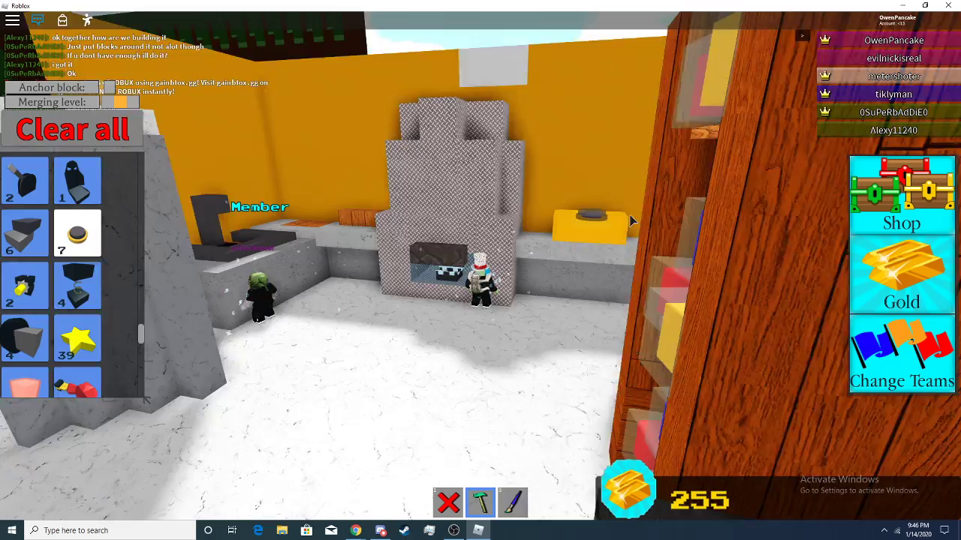
right_click(627, 210)
key("3")
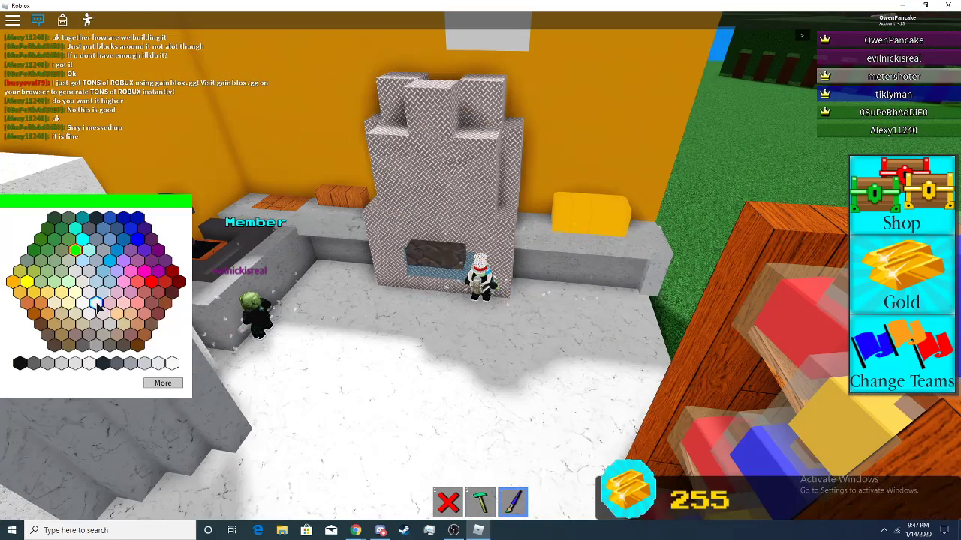
left_click_drag(525, 301, 510, 293)
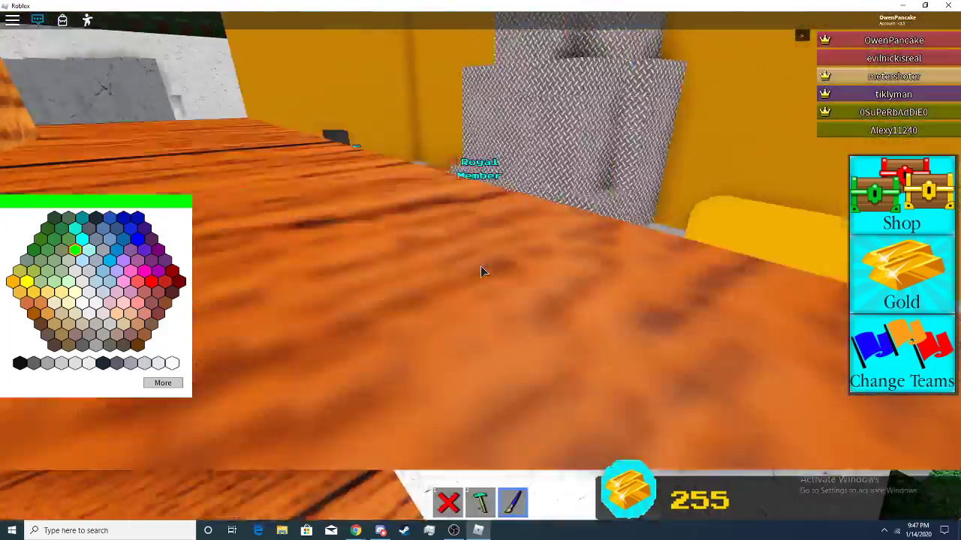
scroll(482, 271, "down", 5)
left_click_drag(483, 272, 484, 272)
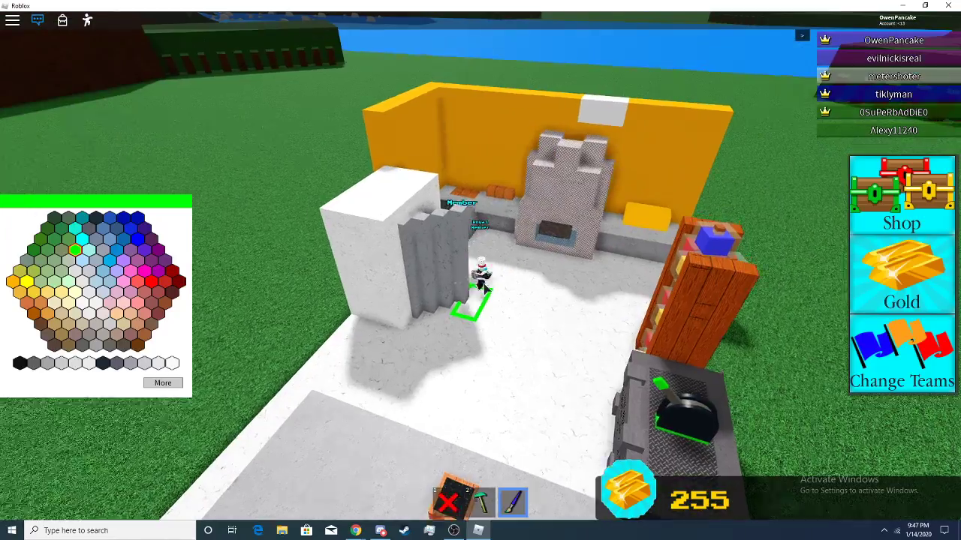
Step: Place a yellow round button on the wall and delete a misplaced one near its bottom
mouse_move(487, 284)
left_mouse_down()
mouse_move(514, 187)
mouse_move(542, 311)
left_mouse_up()
key("2")
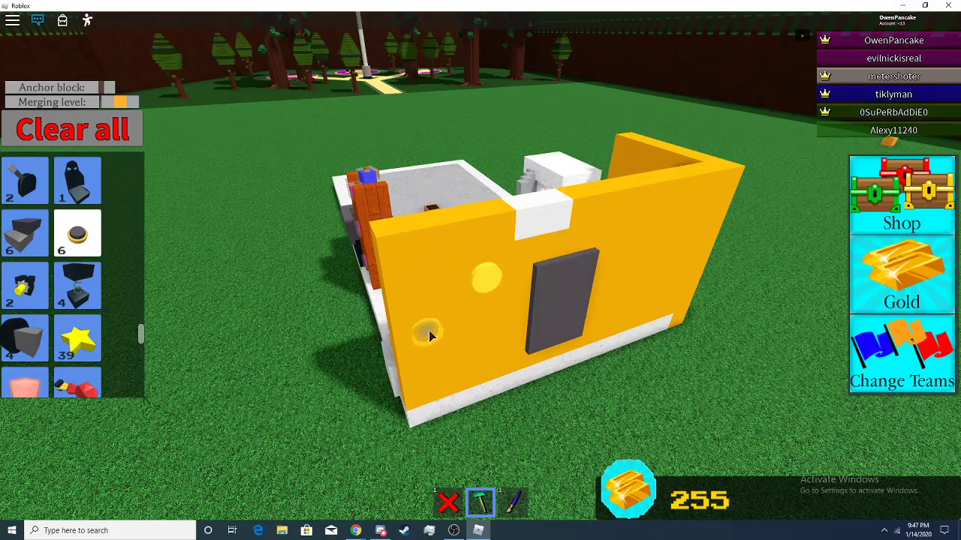
left_click(479, 350)
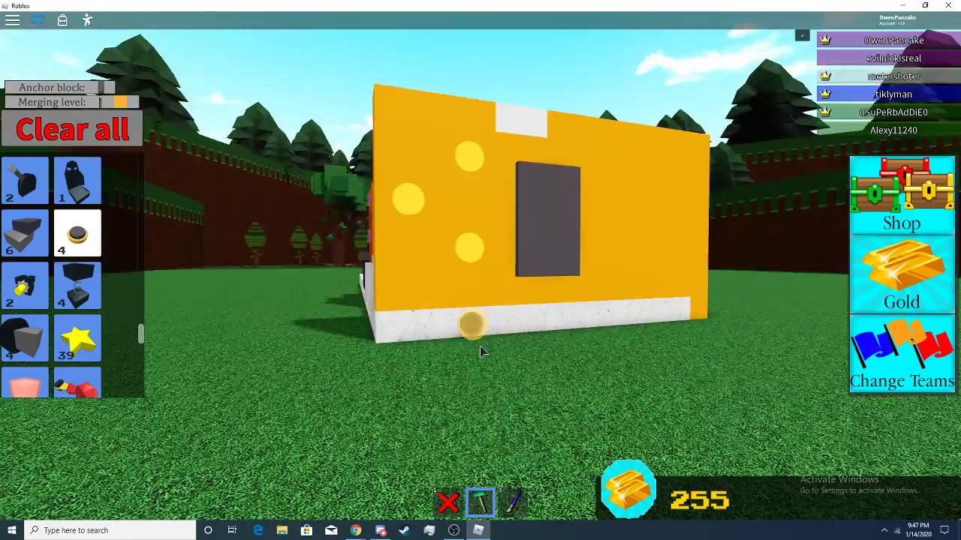
left_click_drag(480, 350, 480, 346)
key("1")
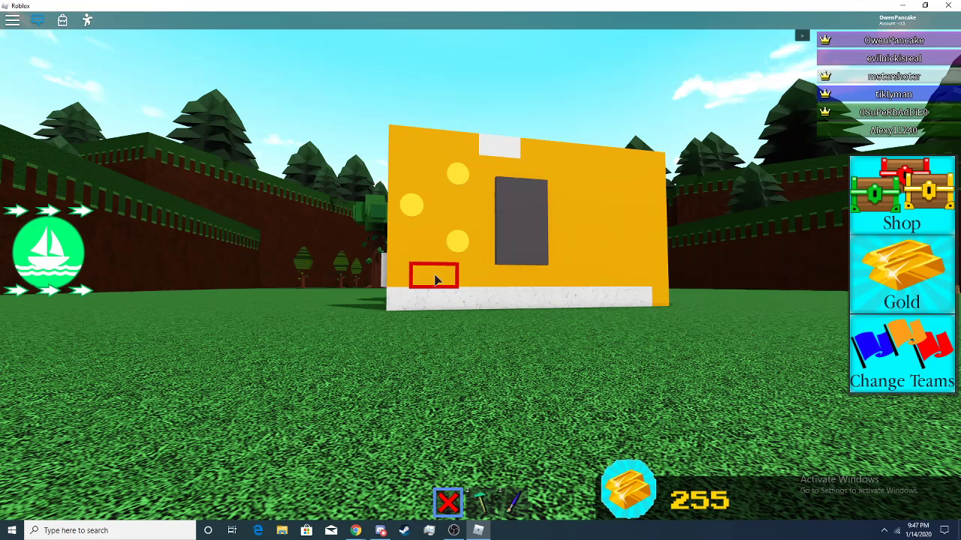
left_click(430, 209)
key("2")
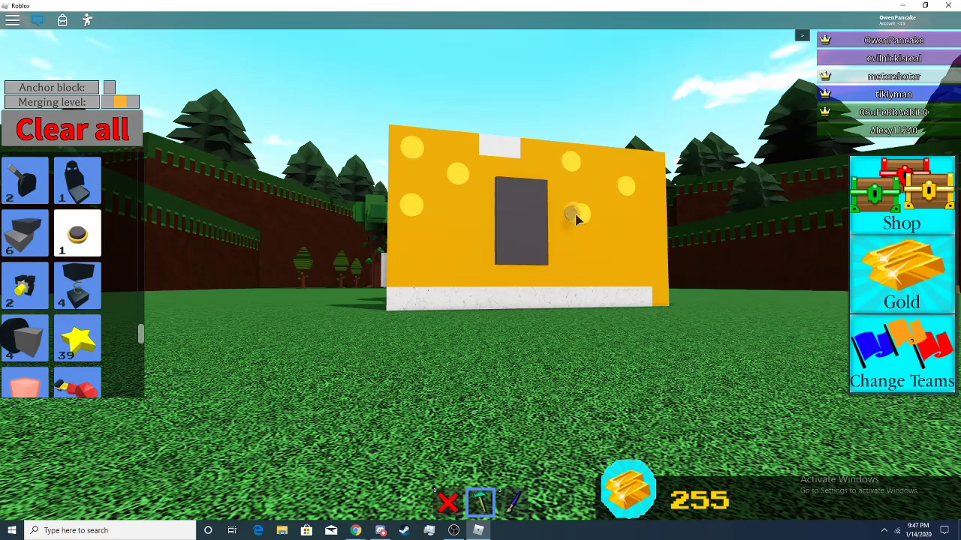
left_click_drag(531, 255, 494, 218)
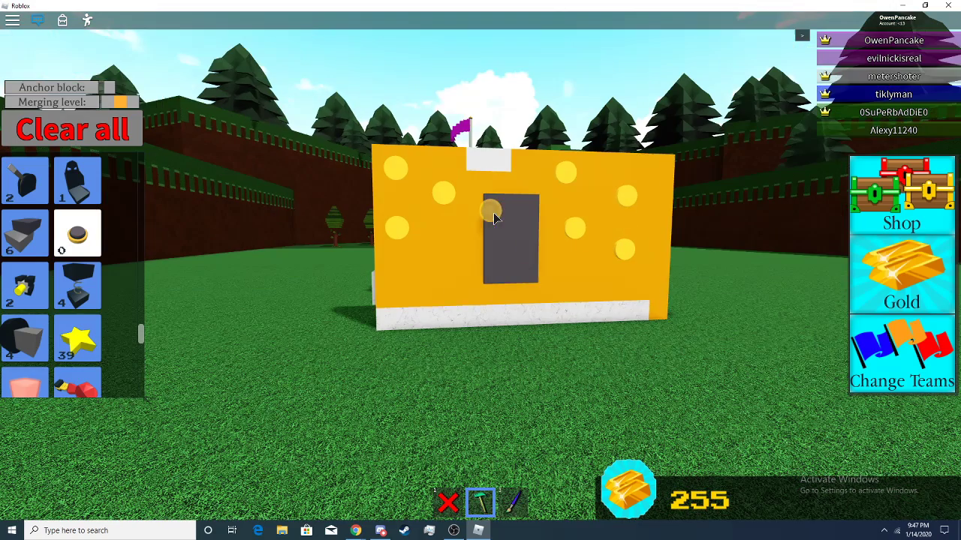
key("3")
left_click_drag(628, 306, 441, 304)
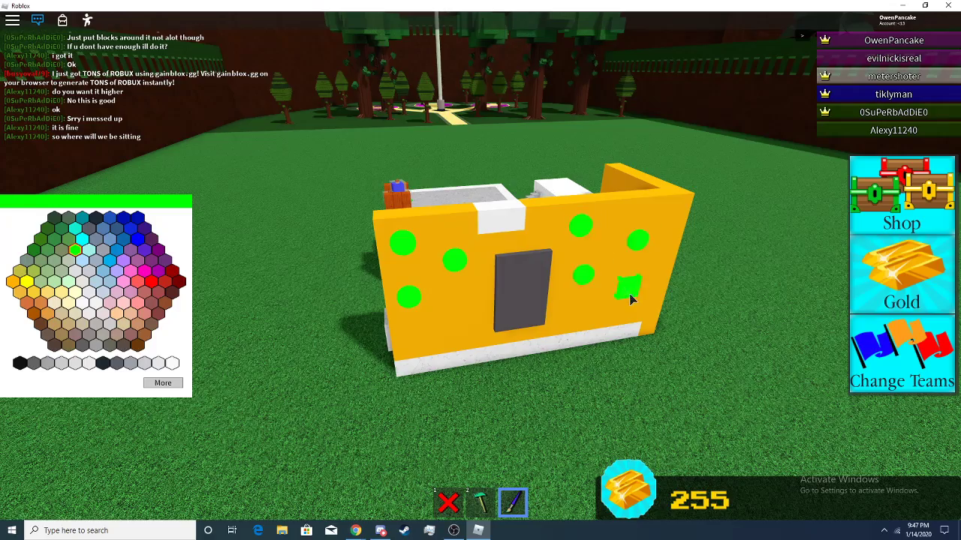
Step: Zoom out and orbit around the build to inspect the green-dotted yellow wall
key("3")
left_click_drag(630, 298, 480, 270)
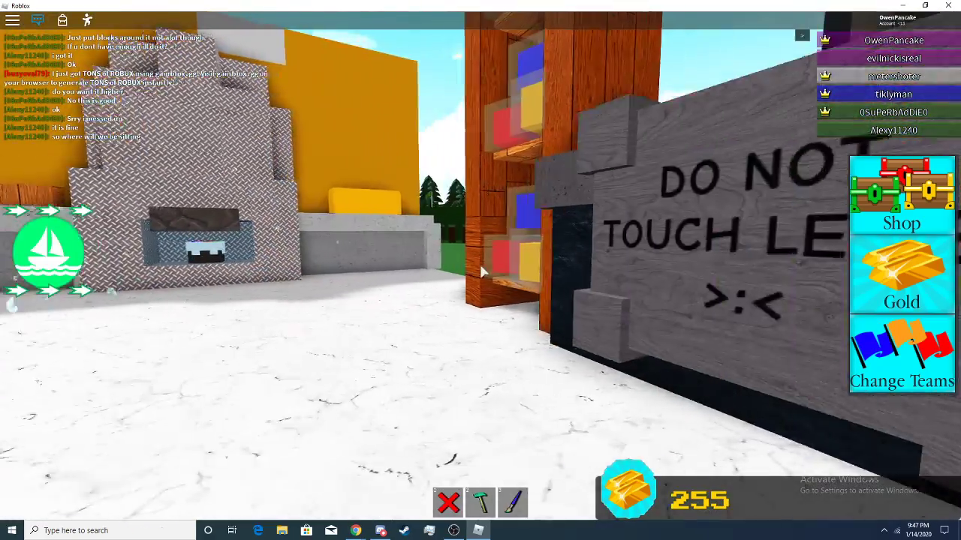
scroll(482, 271, "down", 5)
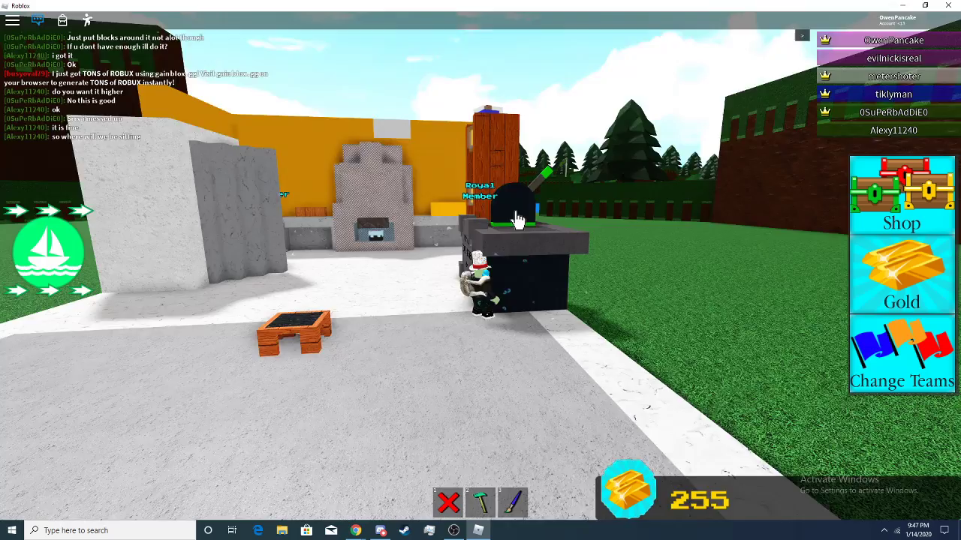
scroll(518, 219, "down", 3)
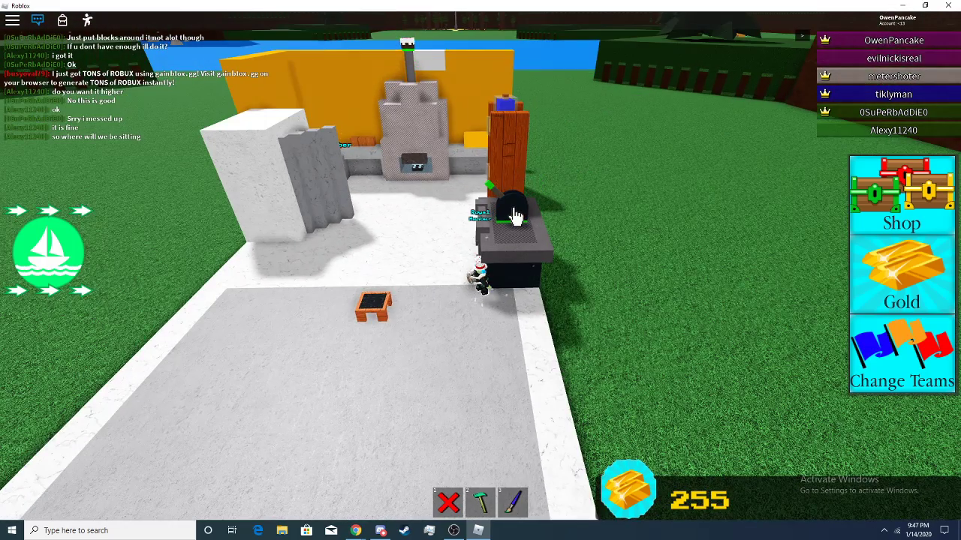
scroll(520, 217, "down", 6)
key("Right")
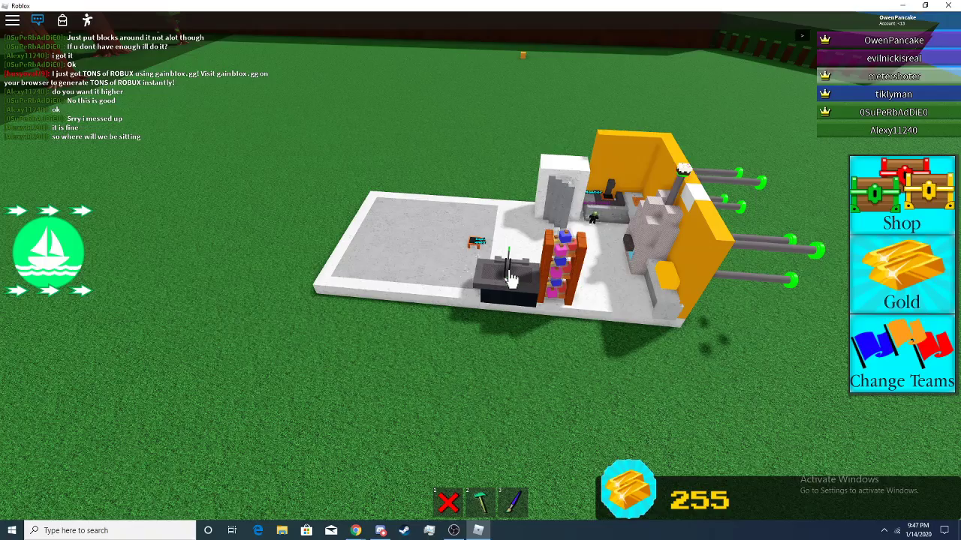
mouse_move(510, 276)
left_mouse_down()
mouse_move(627, 260)
mouse_move(522, 264)
left_mouse_up()
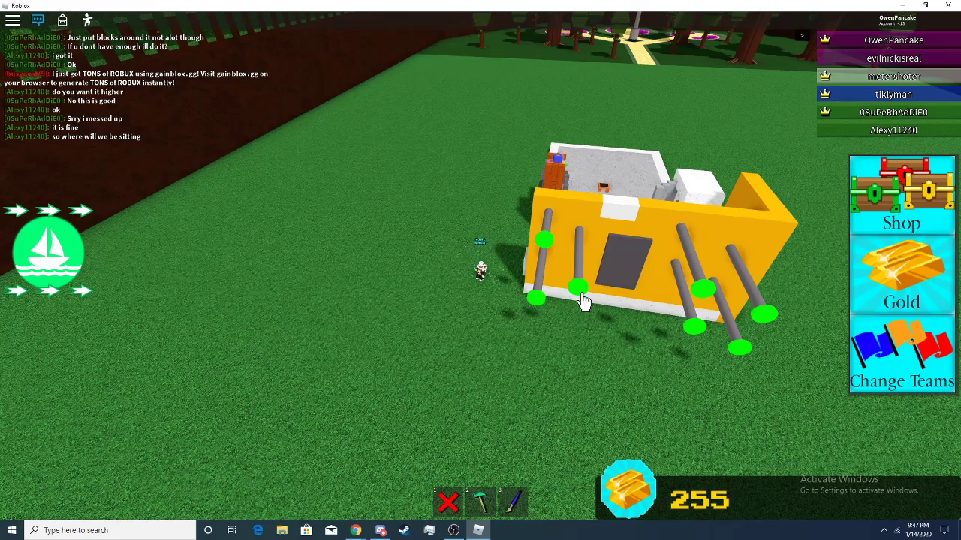
left_click_drag(571, 291, 659, 297)
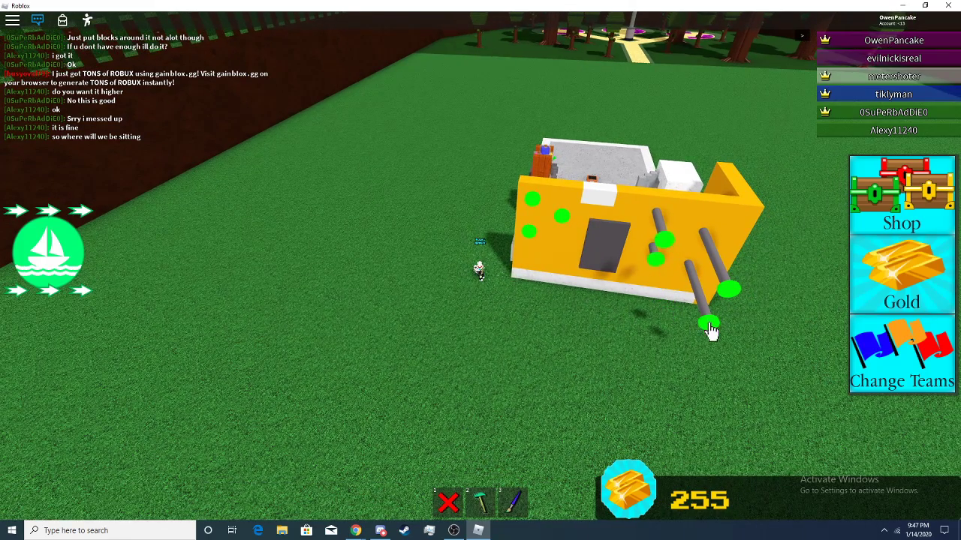
left_click_drag(728, 289, 639, 298)
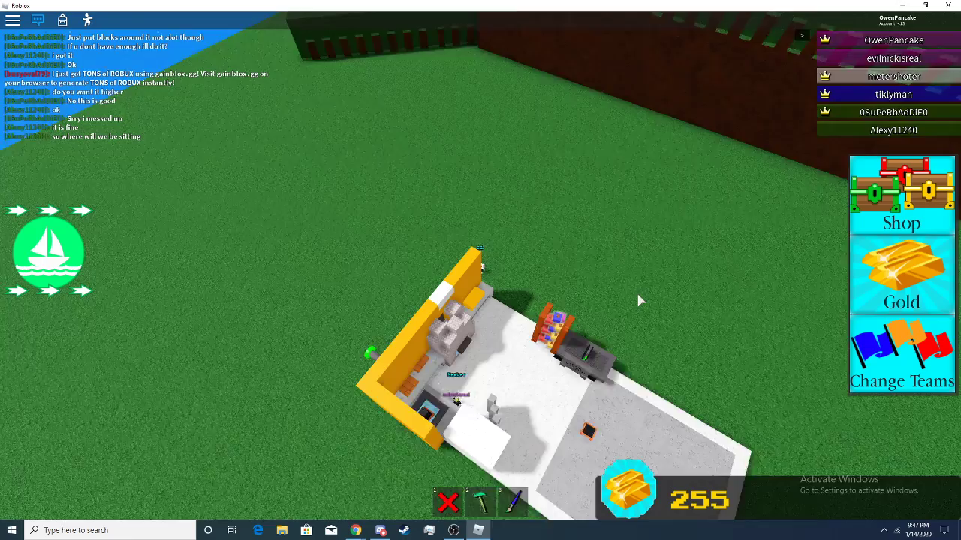
Step: Equip the delete tool and walk into the fridge toward the cake shelves
key("1")
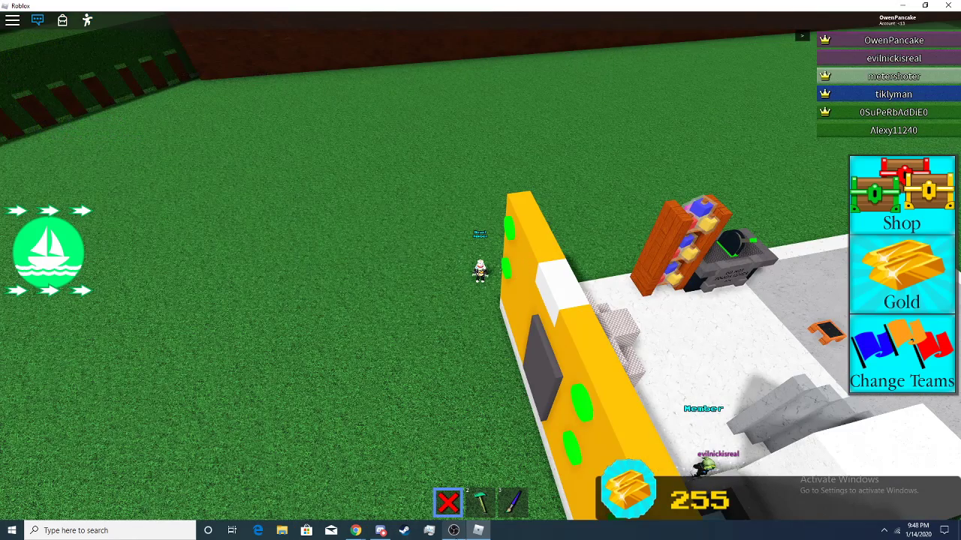
mouse_move(453, 531)
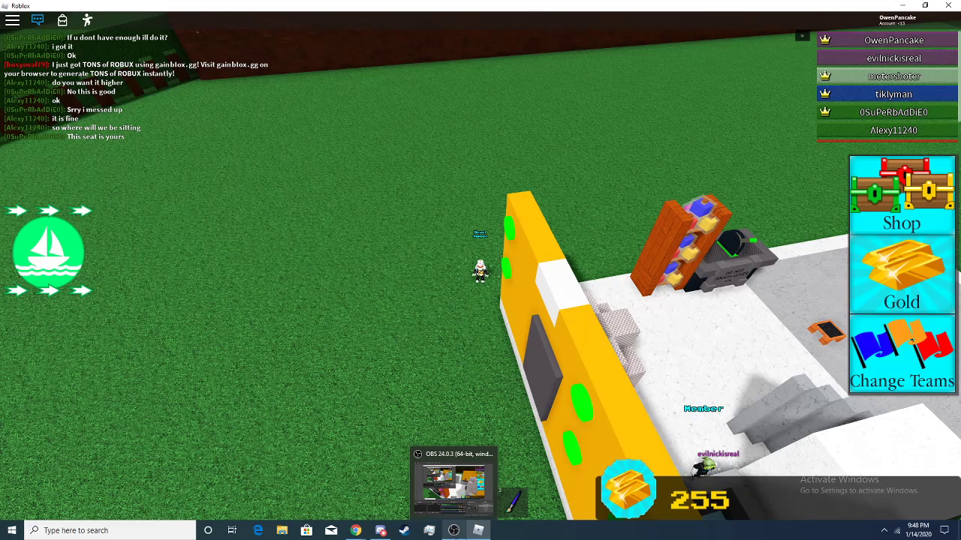
mouse_move(525, 300)
left_mouse_down()
mouse_move(550, 293)
mouse_move(568, 235)
left_mouse_up()
scroll(568, 235, "down", 4)
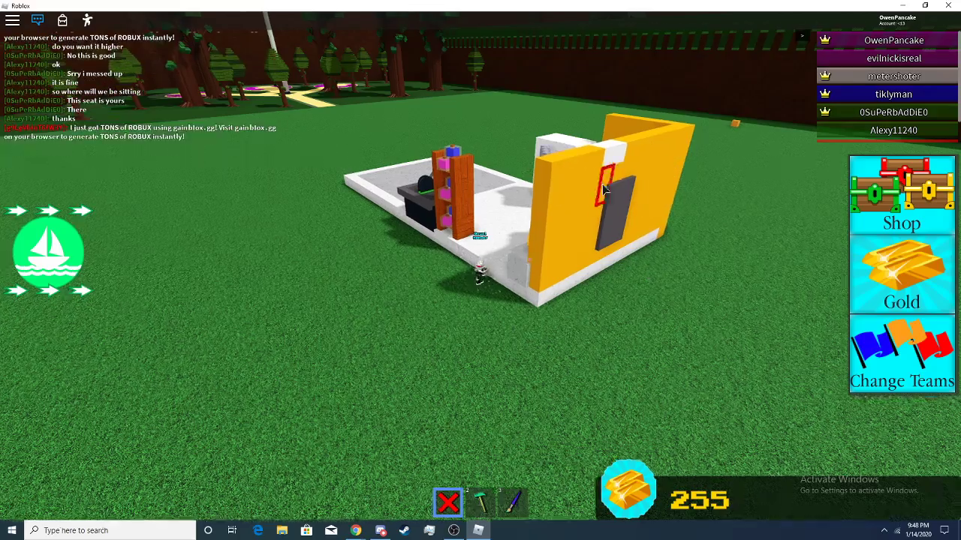
scroll(661, 188, "up", 5)
scroll(604, 189, "up", 5)
key("w")
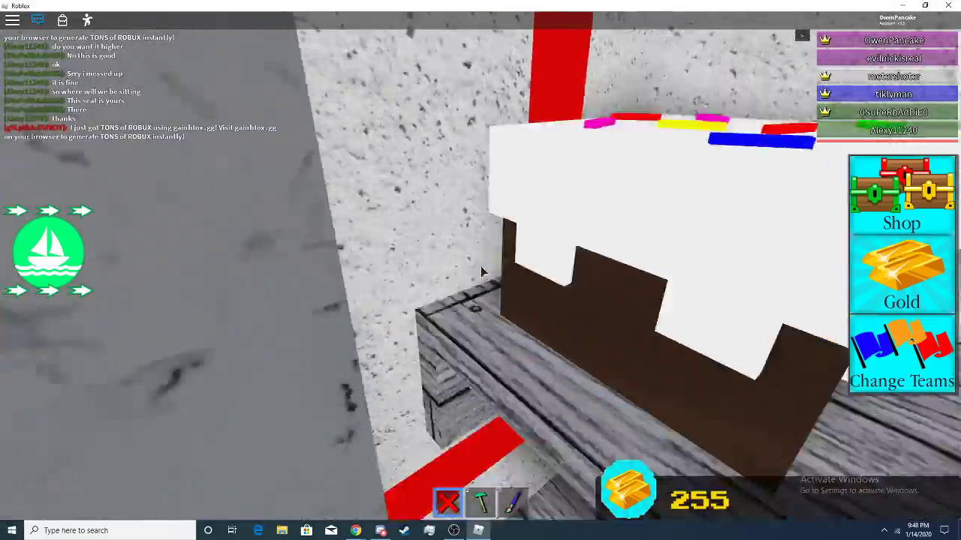
key("w")
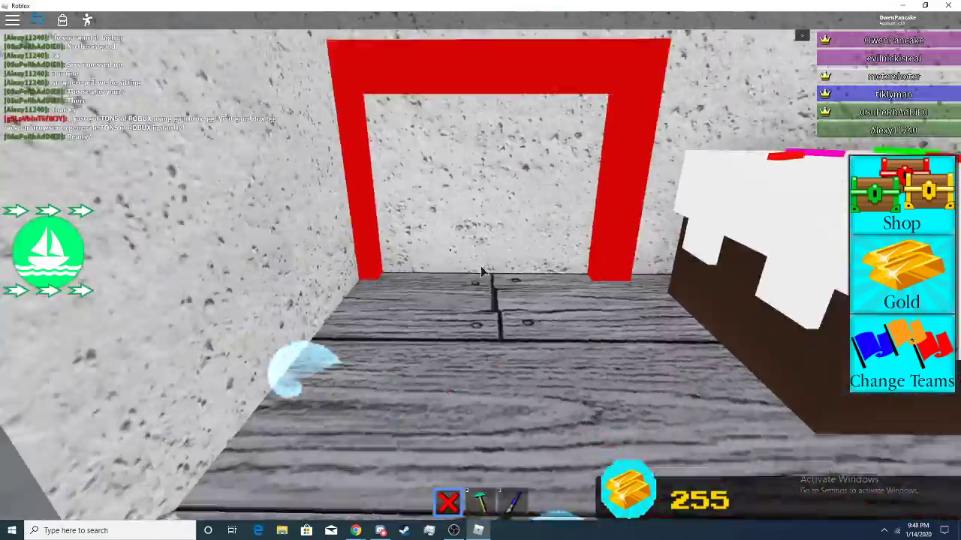
key("w")
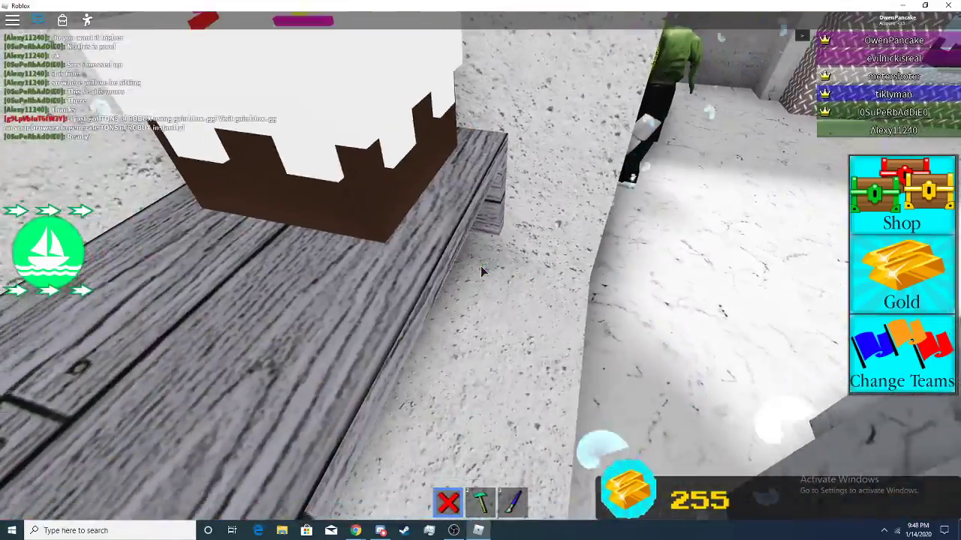
Step: Place two grey blocks inside the fridge beside the wooden shelves
key("2")
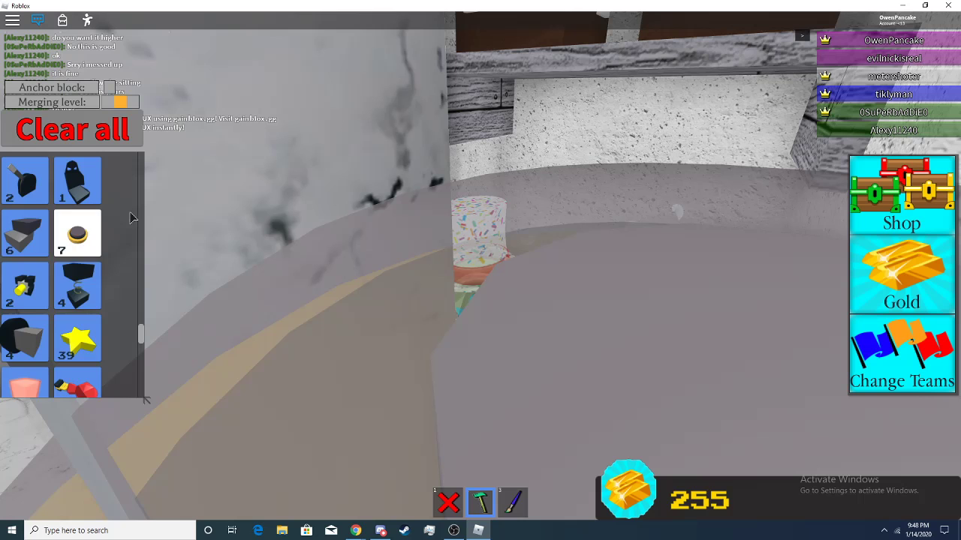
scroll(64, 319, "down", 5)
scroll(63, 300, "down", 5)
scroll(45, 263, "down", 5)
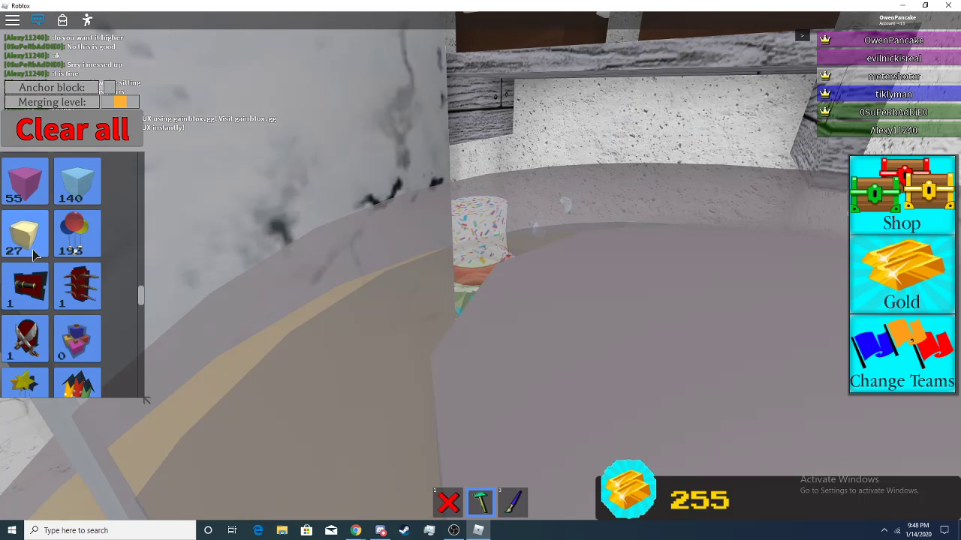
scroll(29, 208, "down", 5)
scroll(30, 218, "down", 5)
scroll(34, 225, "down", 5)
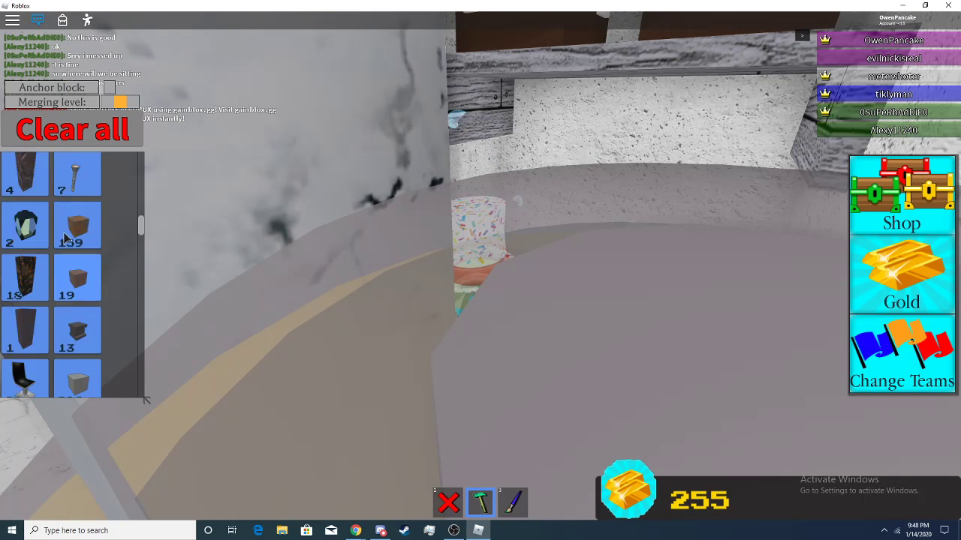
scroll(36, 240, "down", 5)
scroll(41, 248, "up", 5)
scroll(47, 244, "down", 5)
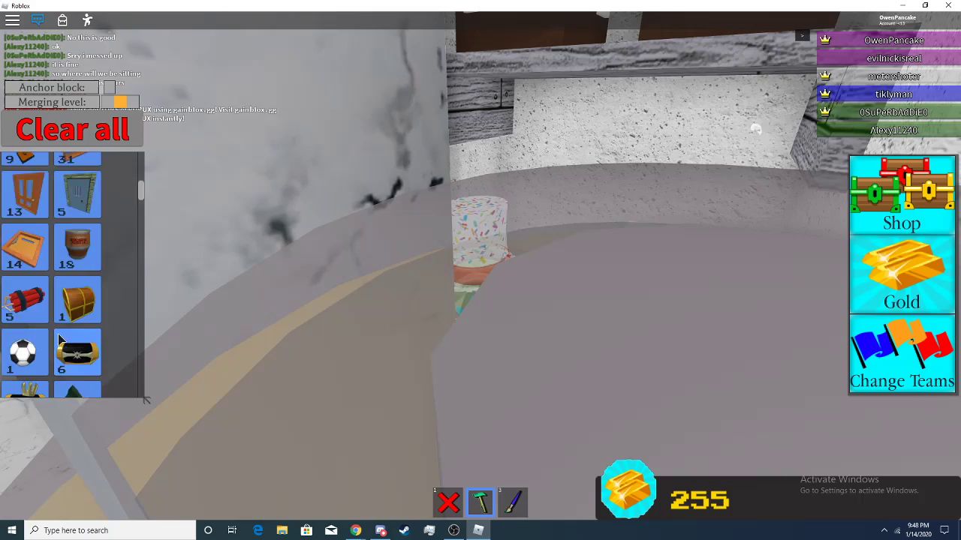
scroll(60, 263, "down", 5)
scroll(75, 278, "down", 5)
scroll(97, 293, "down", 3)
left_click(102, 295)
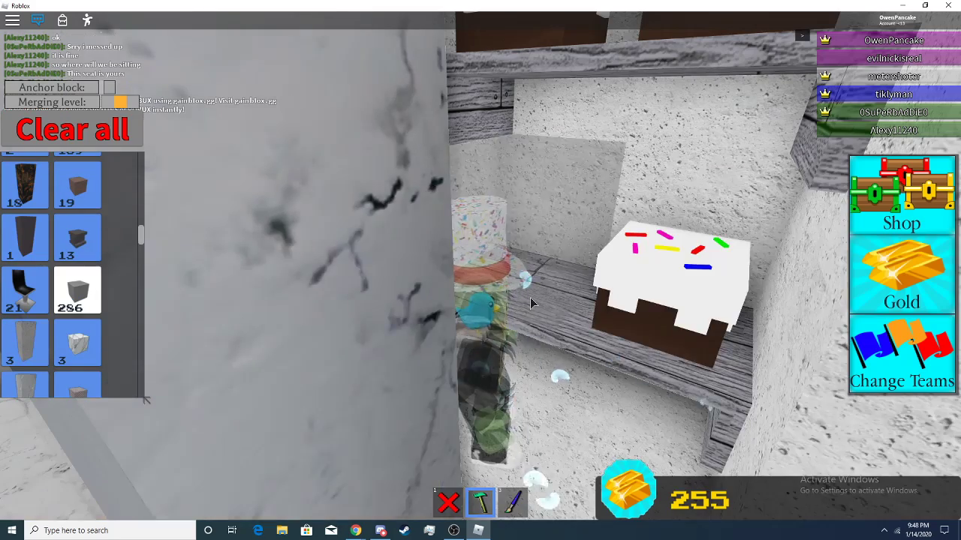
left_click_drag(301, 285, 585, 267)
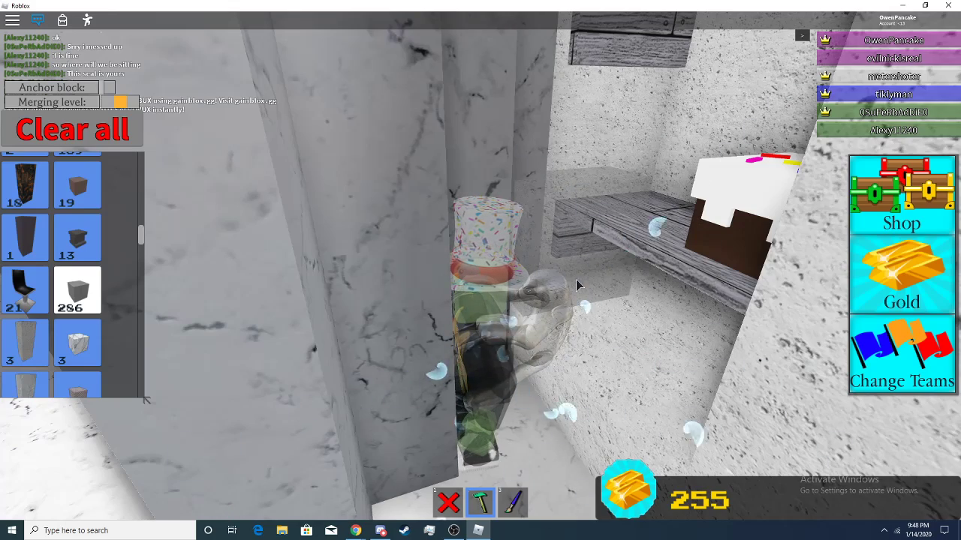
left_click_drag(576, 280, 616, 257)
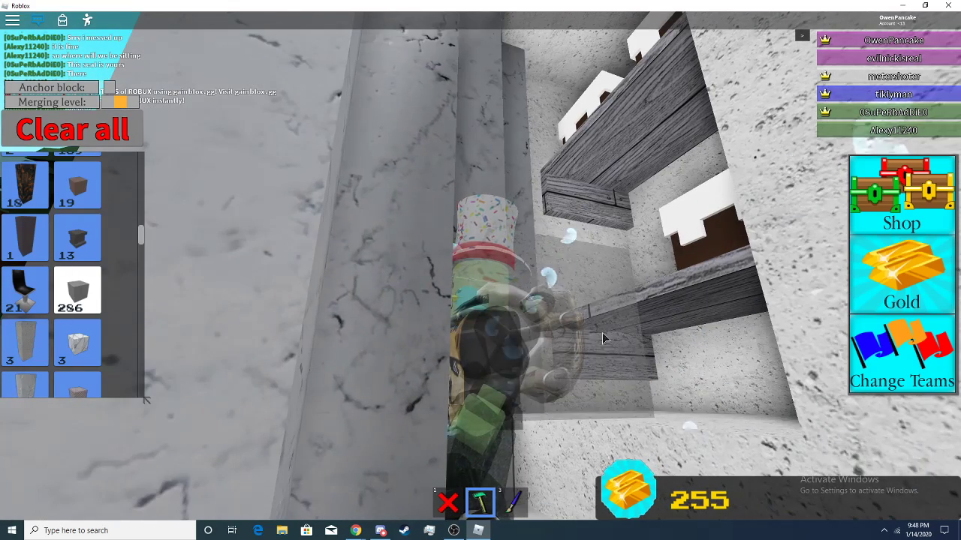
left_click(601, 333)
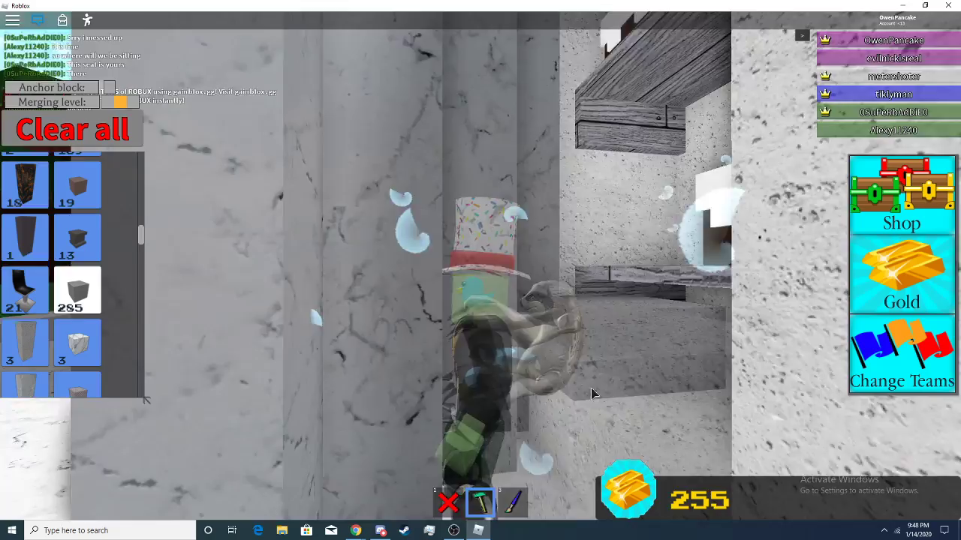
left_click_drag(592, 393, 540, 360)
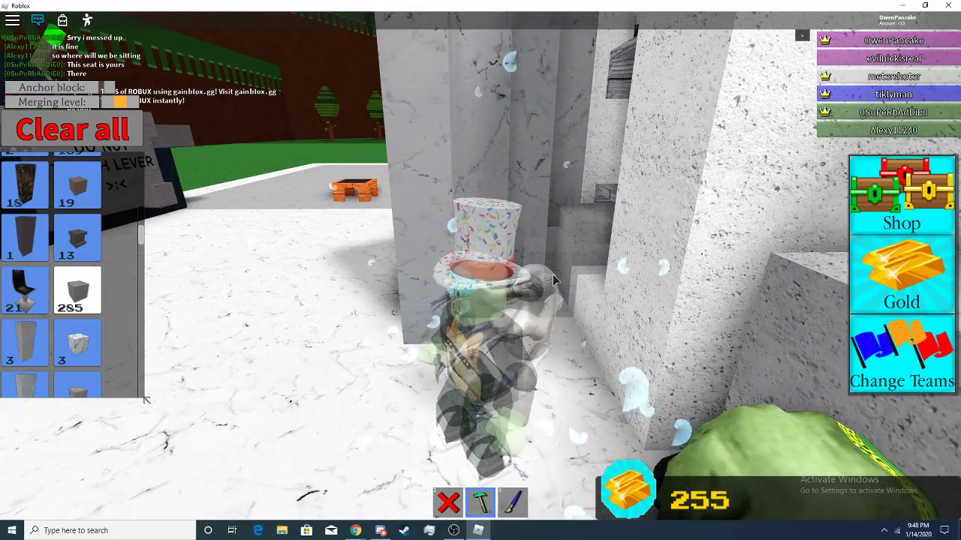
left_click(561, 276)
mouse_move(553, 272)
left_mouse_down()
mouse_move(488, 255)
mouse_move(480, 225)
mouse_move(503, 224)
mouse_move(688, 338)
left_mouse_up()
scroll(480, 248, "down", 3)
left_click(448, 501)
key("2")
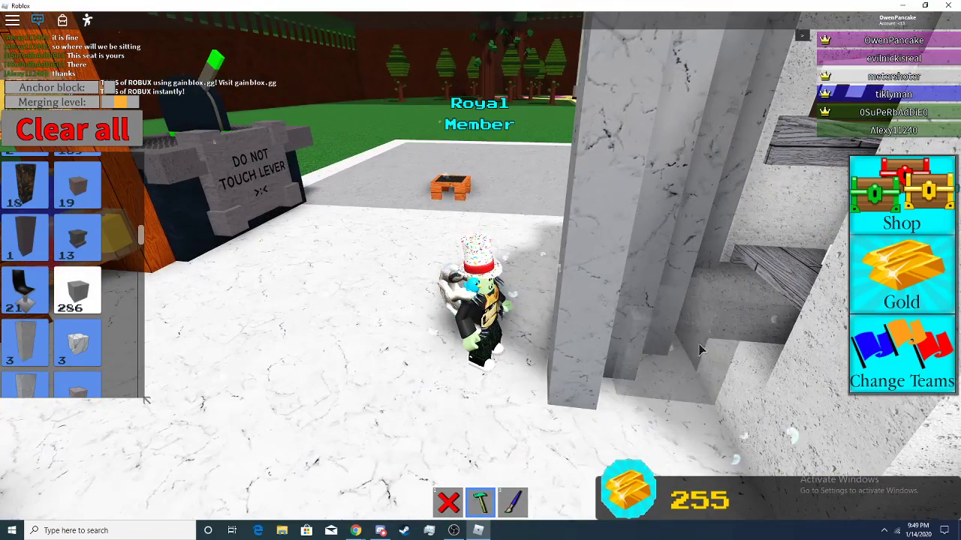
Step: Put away the build tools and look at the cake shelves inside the fridge
key("Right")
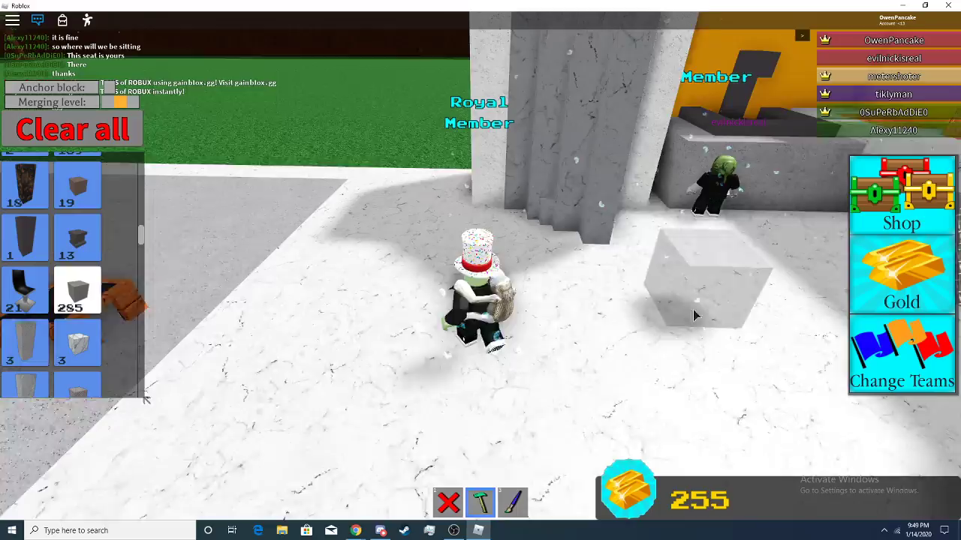
left_click_drag(695, 316, 663, 268)
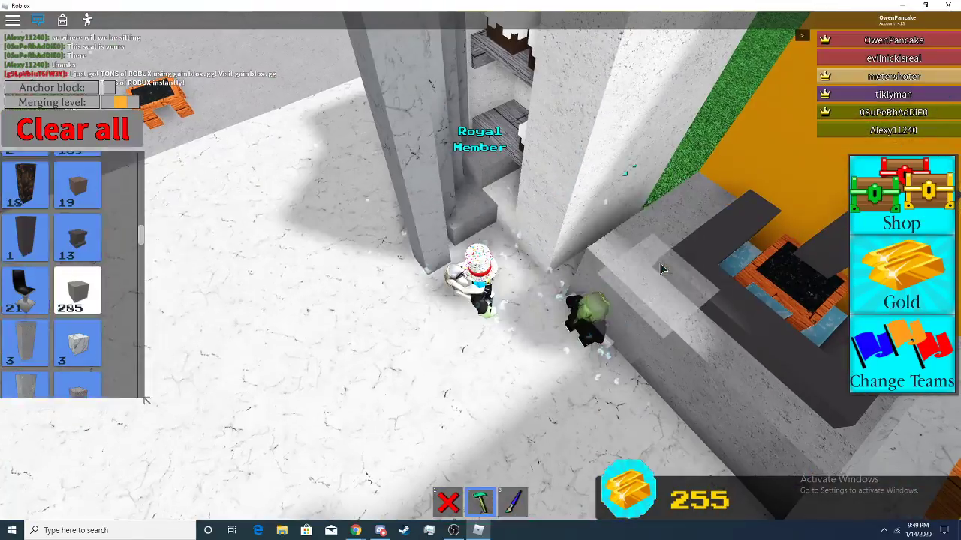
key("2")
key("3")
scroll(481, 265, "up", 5)
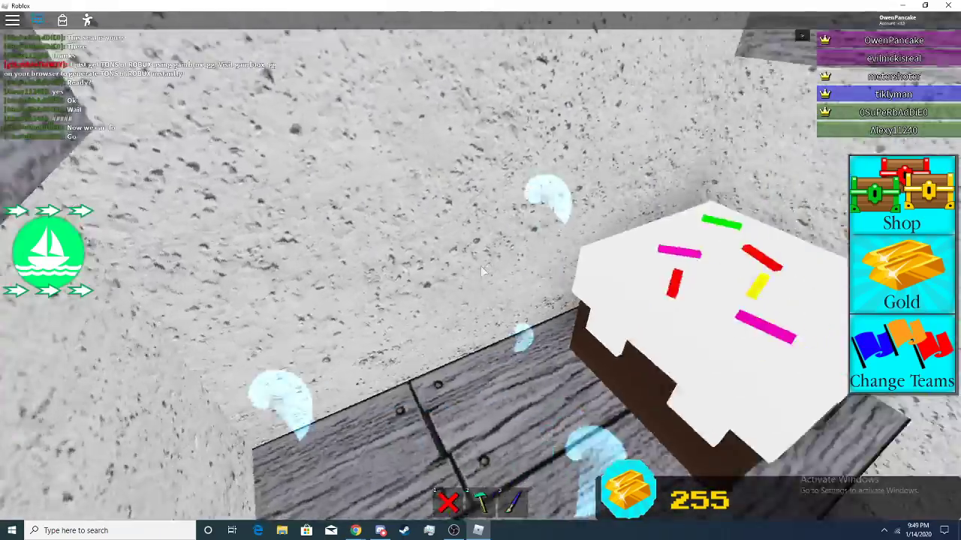
left_click_drag(480, 266, 480, 266)
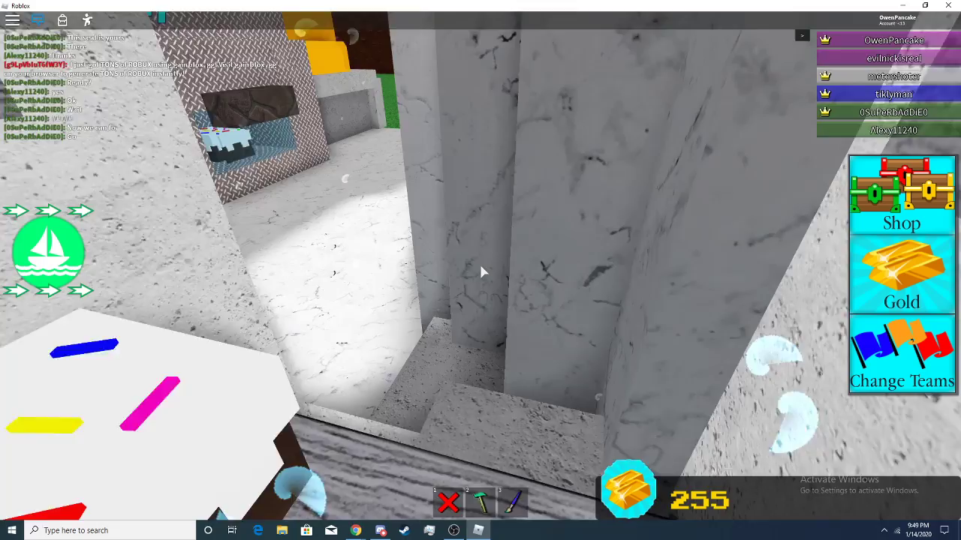
scroll(480, 265, "down", 5)
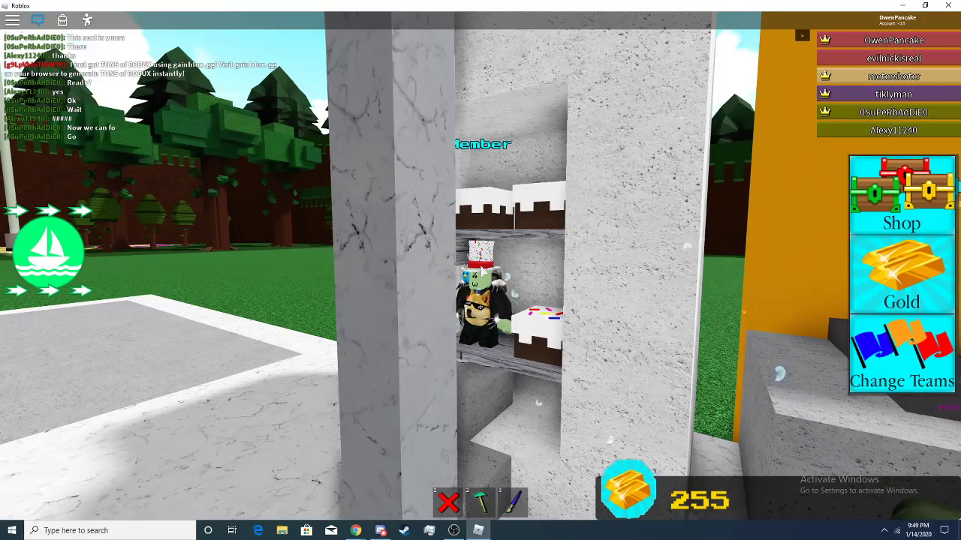
scroll(480, 266, "down", 5)
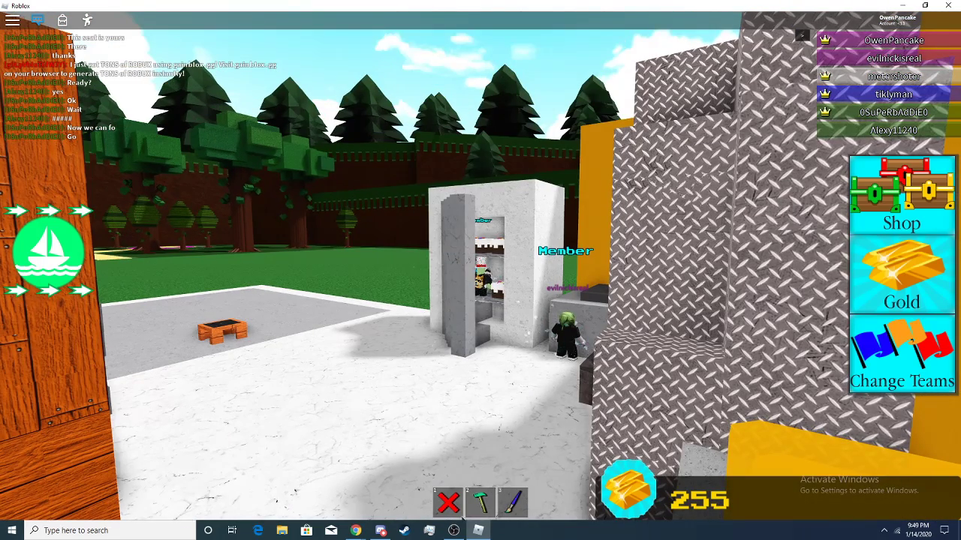